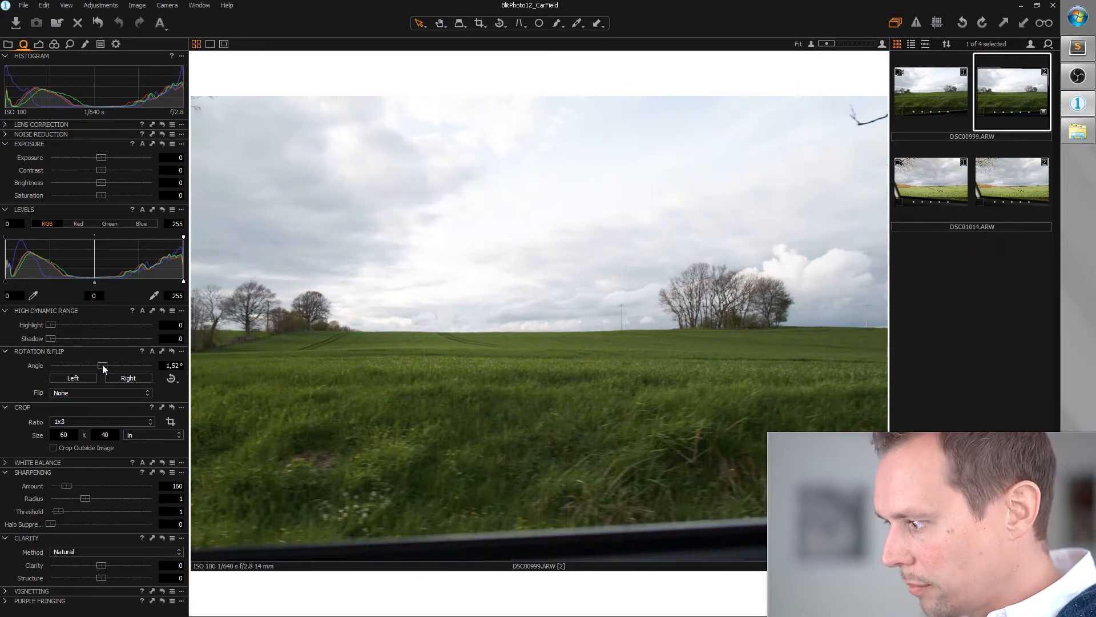
Step: Crop the field photo to a 1x3 panorama of about 59.11 x 19.7 in, leaving out the car window edge and overhanging branches
left_click(167, 421)
left_click_drag(213, 110, 88, 81)
left_click_drag(594, 325, 577, 271)
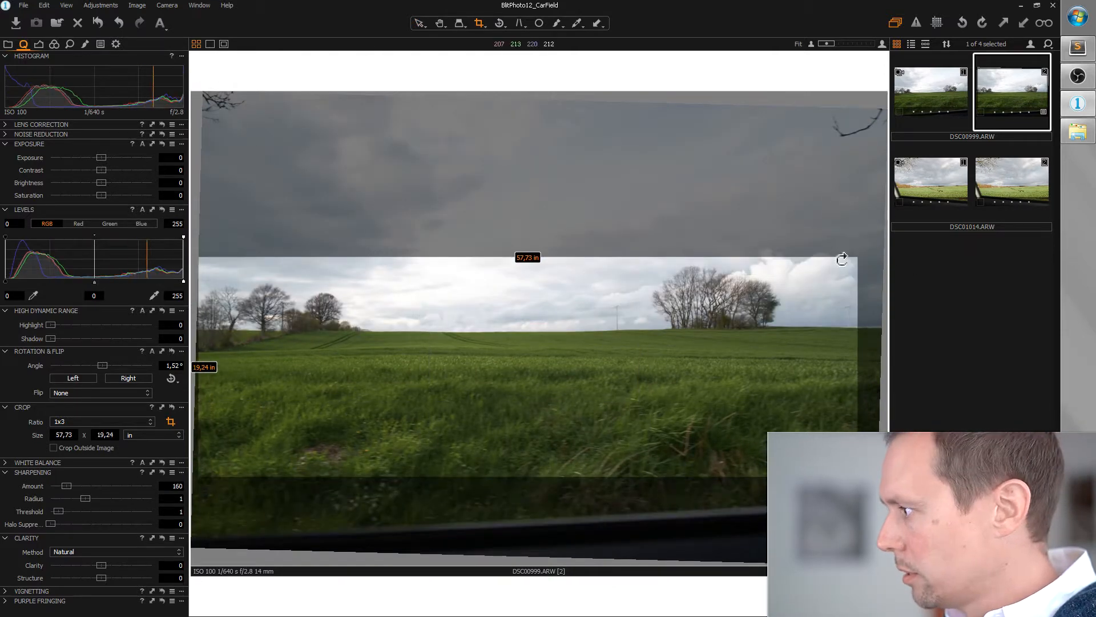
left_click_drag(857, 263, 895, 257)
left_click_drag(731, 301, 733, 302)
left_click_drag(859, 258, 898, 249)
left_click_drag(693, 387, 699, 318)
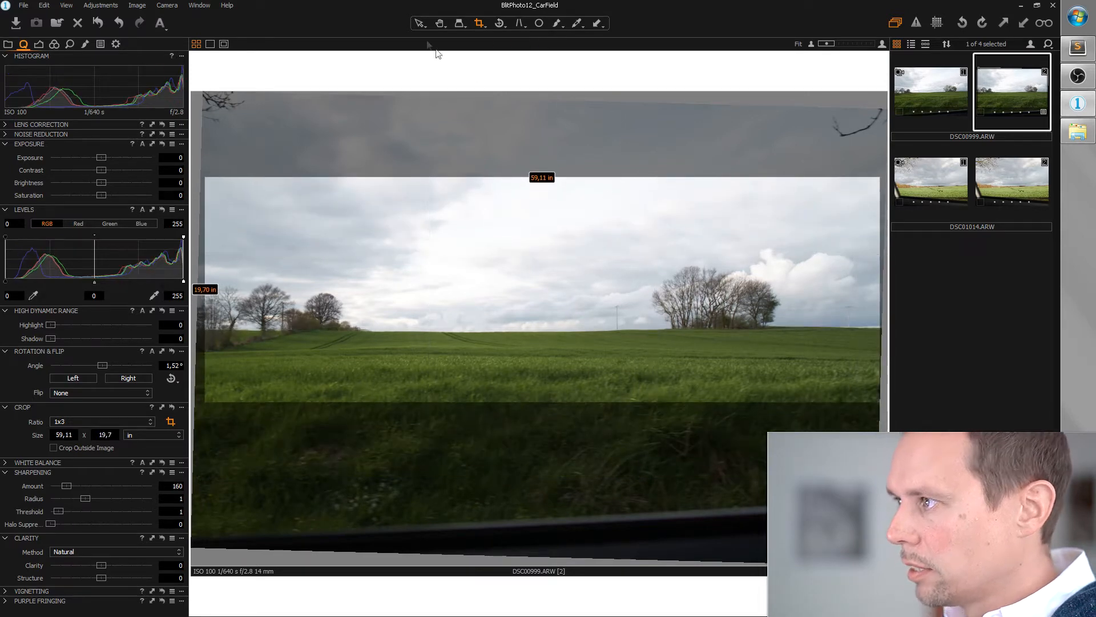
left_click(419, 25)
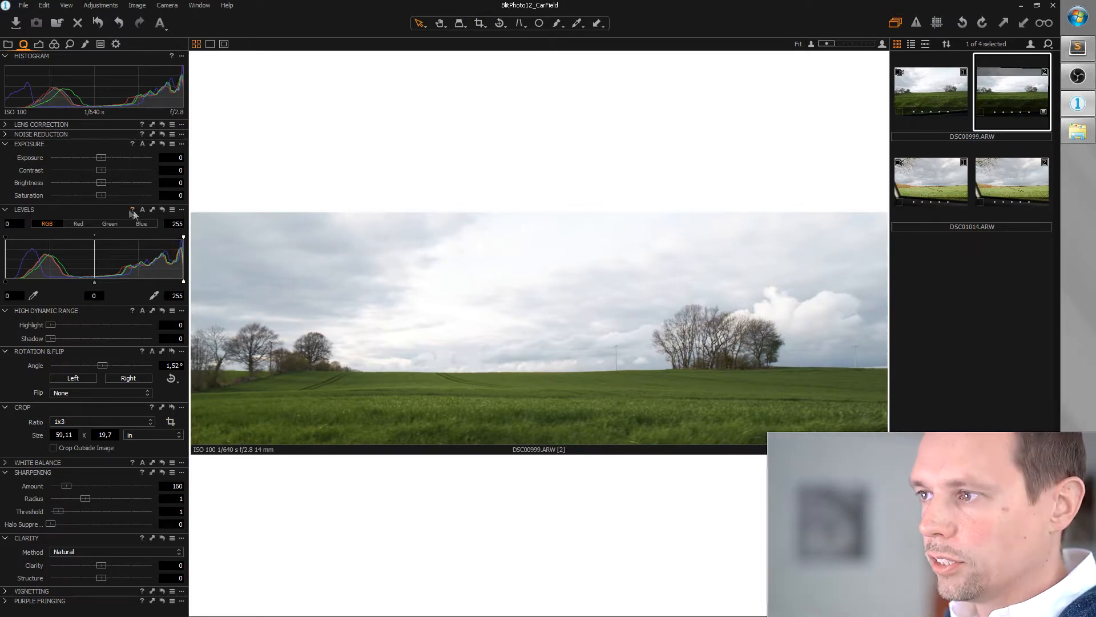
Step: Set the saturation to -100 and add an Elliptic on Crop vignette of -0.94
left_click_drag(102, 195, 23, 196)
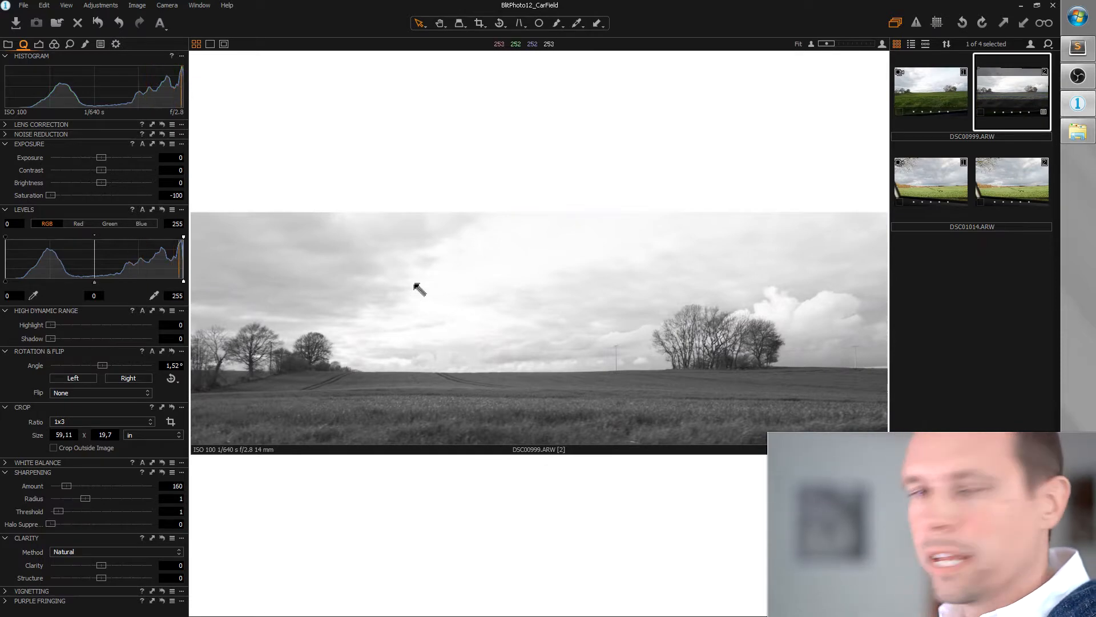
left_click(5, 592)
left_click_drag(96, 554, 88, 559)
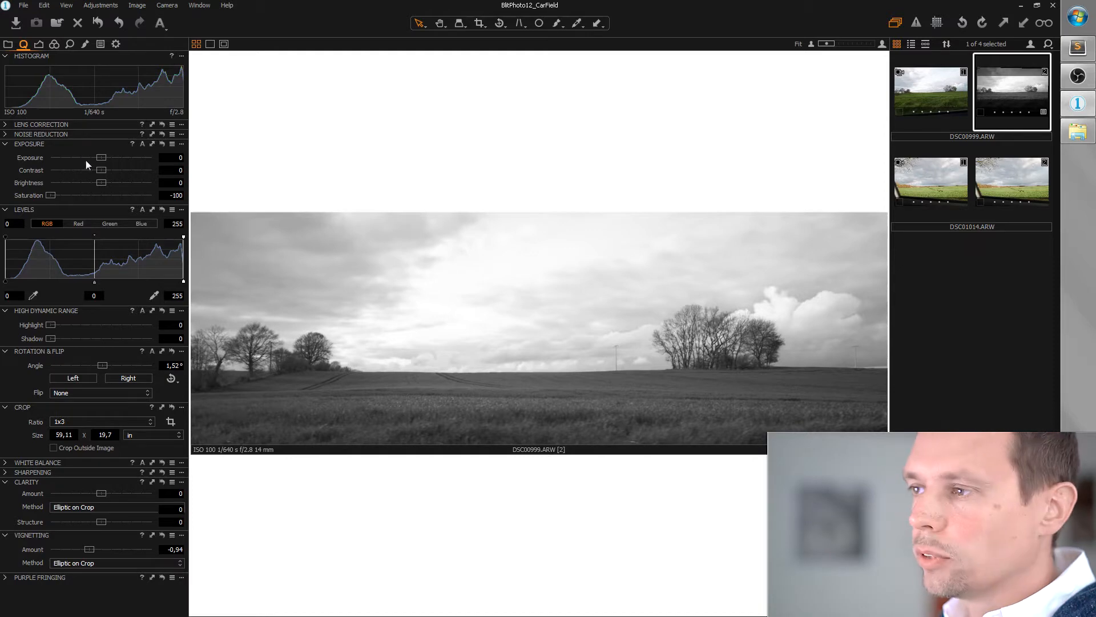
Step: Set the photo's contrast to -28 and its brightness to 16
left_click_drag(100, 169, 76, 180)
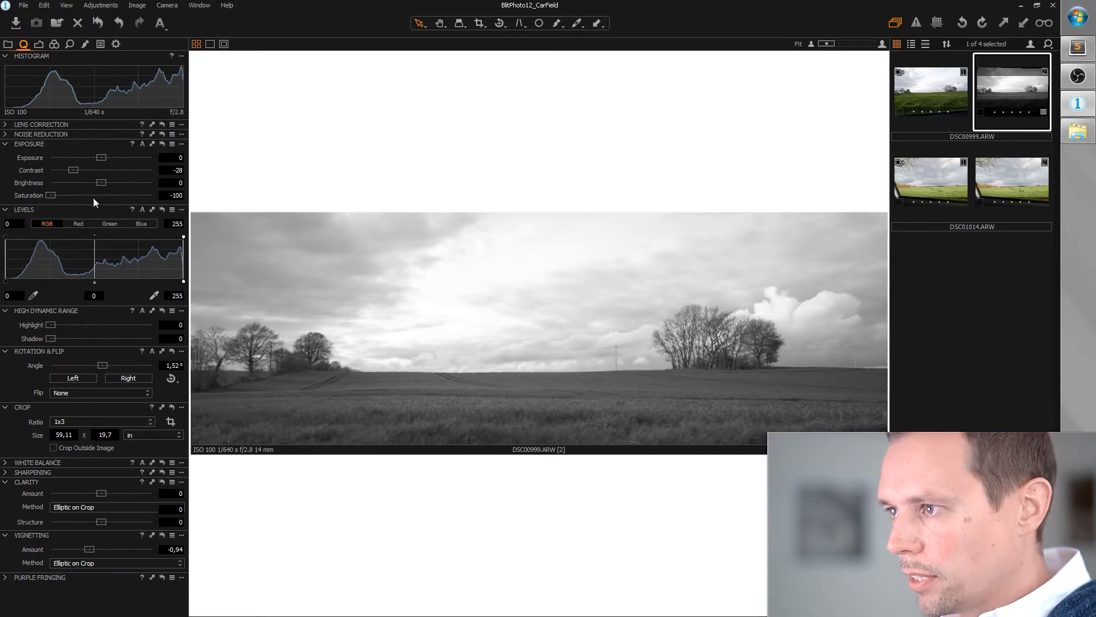
left_click_drag(101, 183, 103, 183)
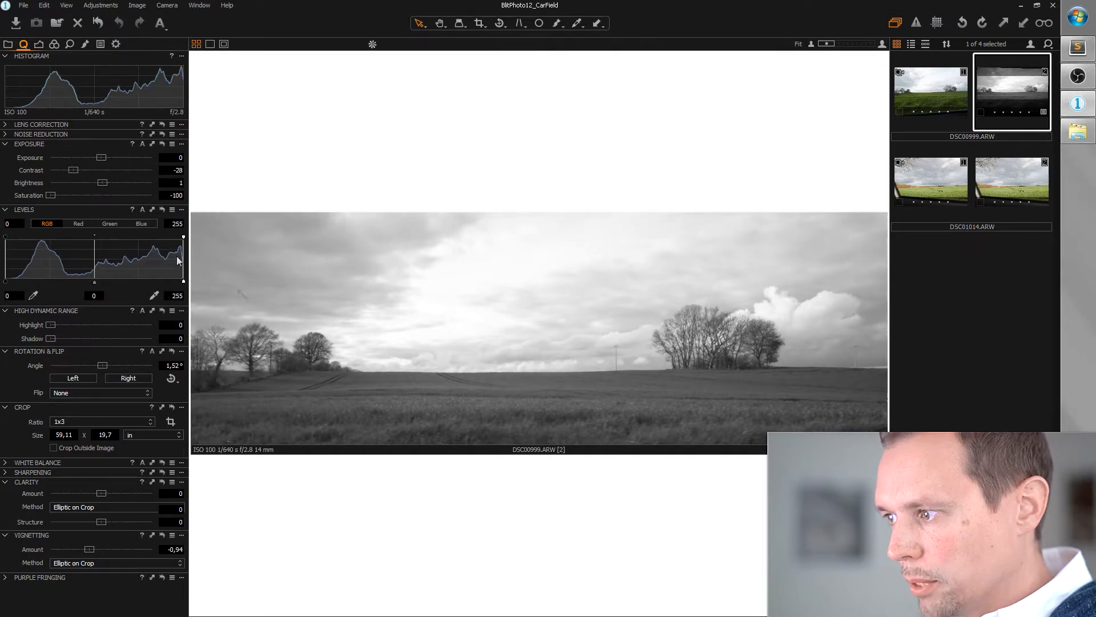
left_click_drag(105, 183, 117, 184)
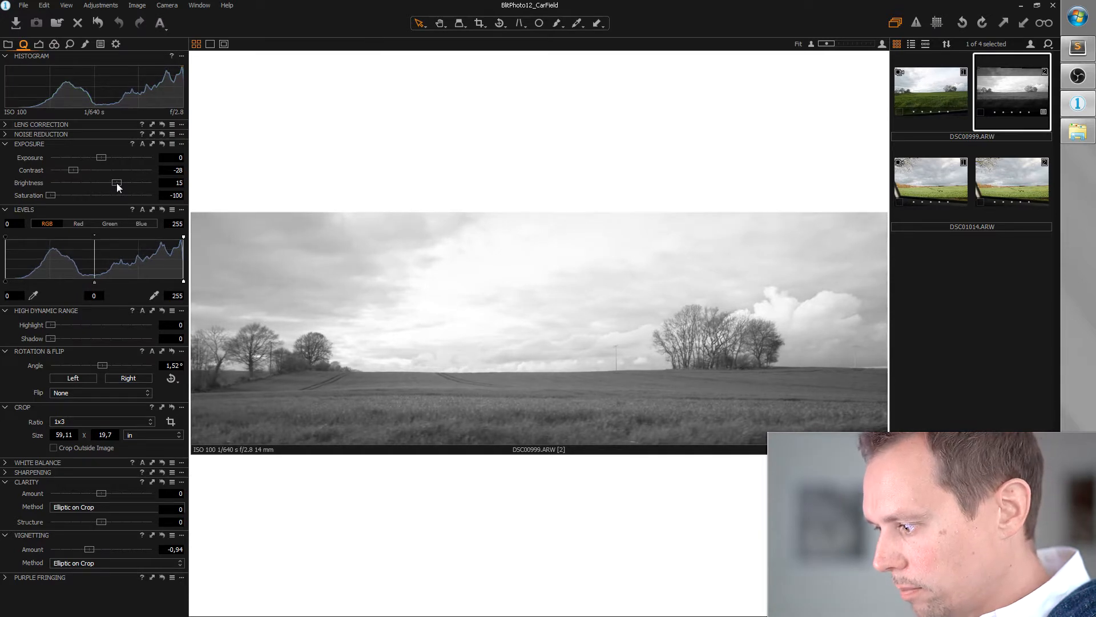
left_click_drag(116, 183, 117, 183)
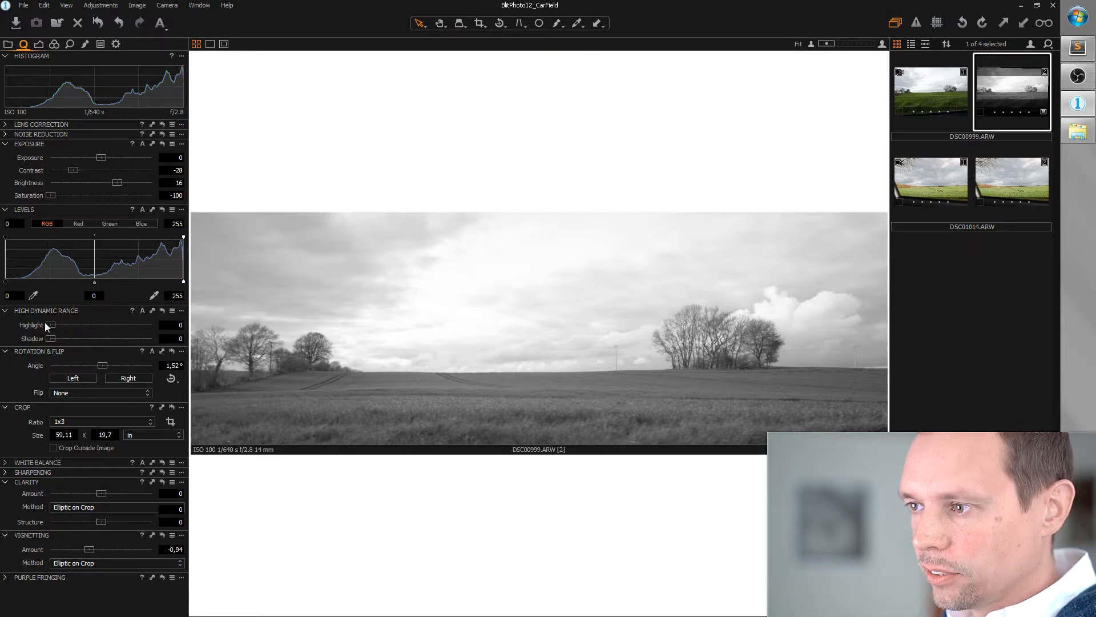
Step: Recover sky and field detail with High Dynamic Range highlight 65 and shadow 36
left_click_drag(50, 324, 116, 325)
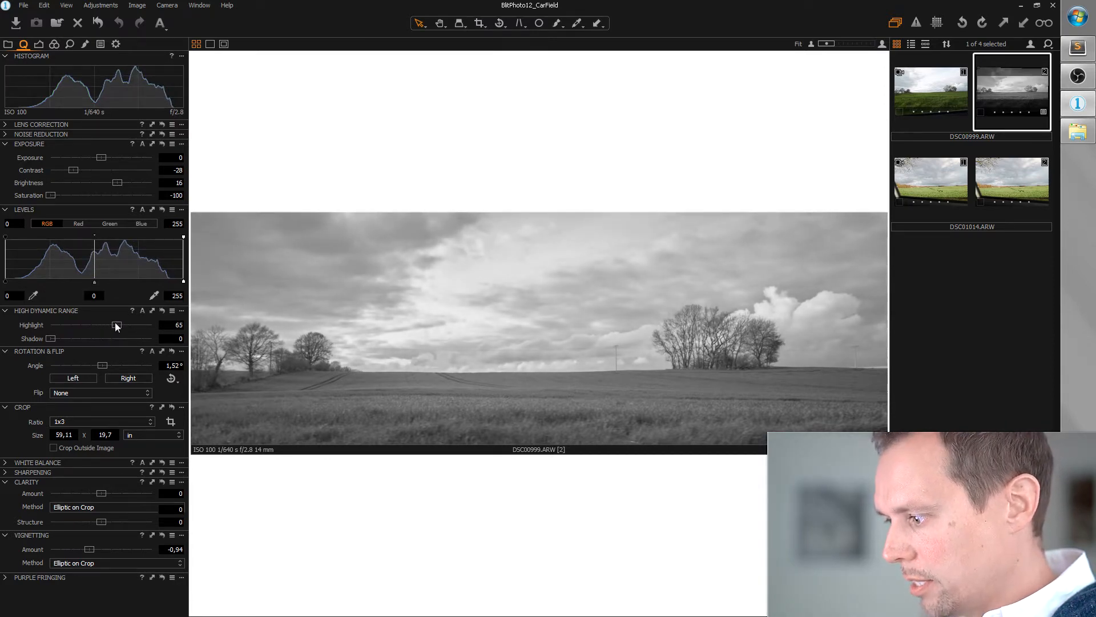
left_click_drag(50, 340, 86, 339)
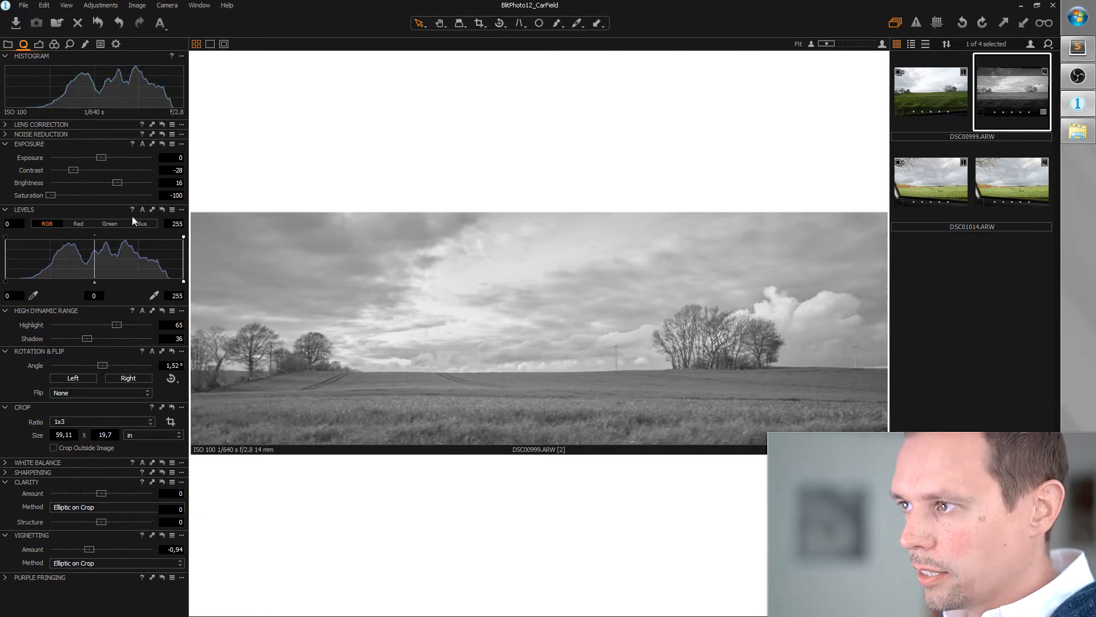
Step: Set the white input point in Levels to 240 and the photo's saturation to -42
left_click_drag(183, 282, 173, 284)
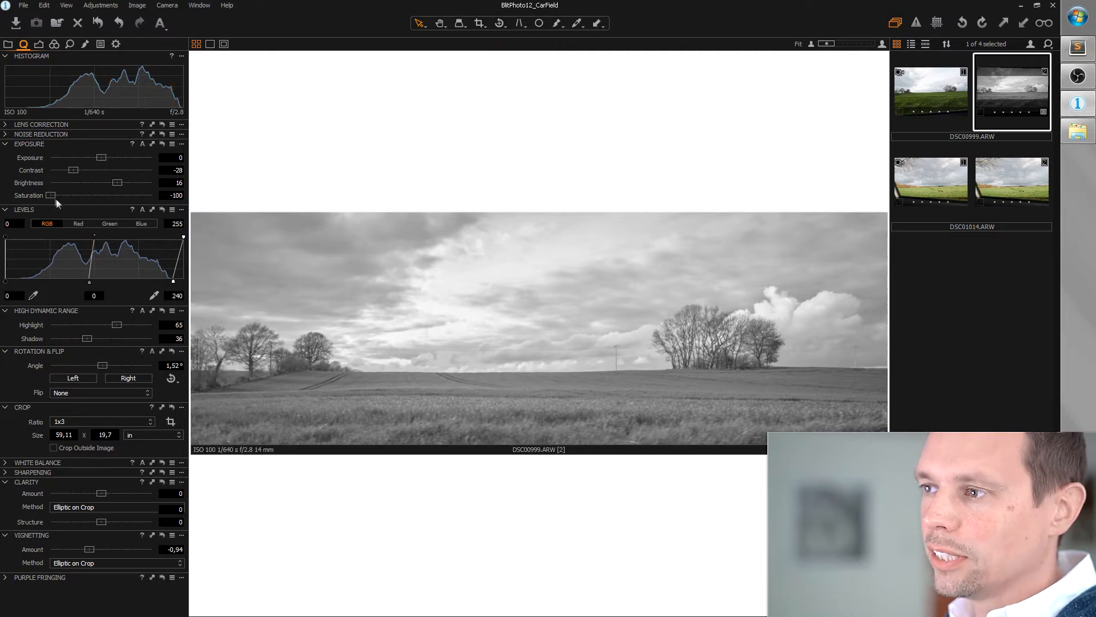
left_click_drag(51, 194, 74, 194)
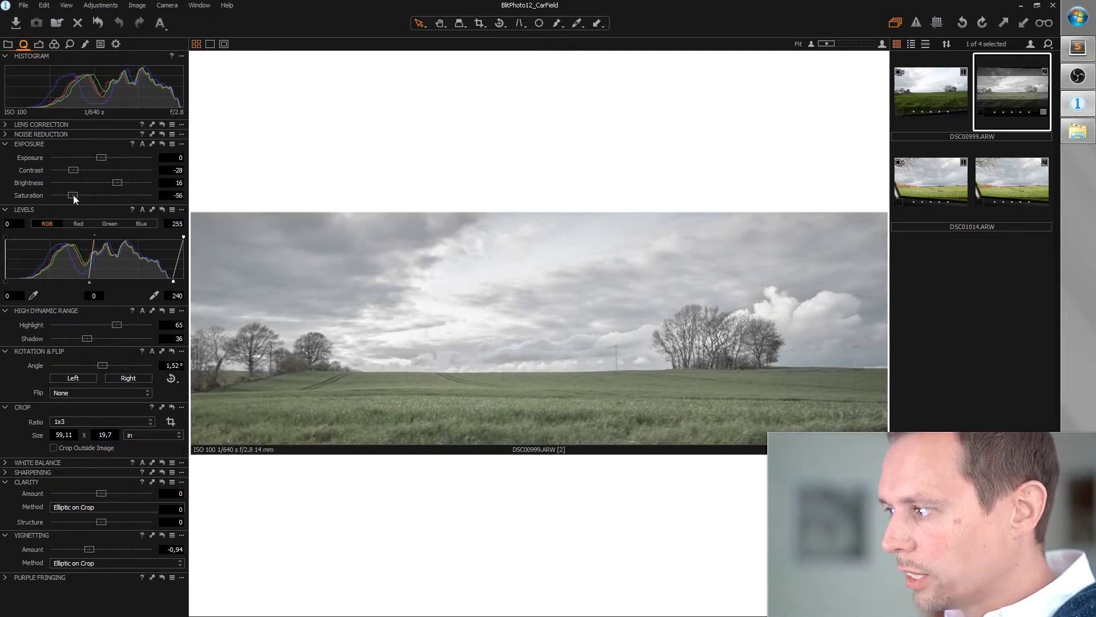
left_click_drag(74, 195, 82, 197)
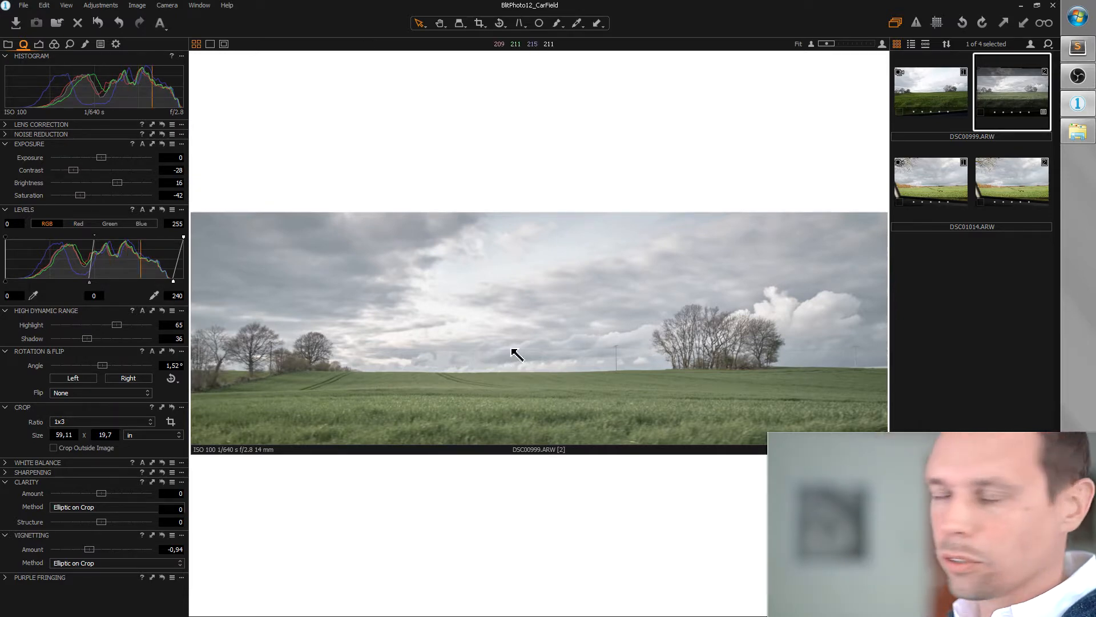
Step: Sharpen the photo with amount 1000, radius 0.8 and halo suppression 26, checking the horizon and grass up close
scroll(584, 404, "up", 2)
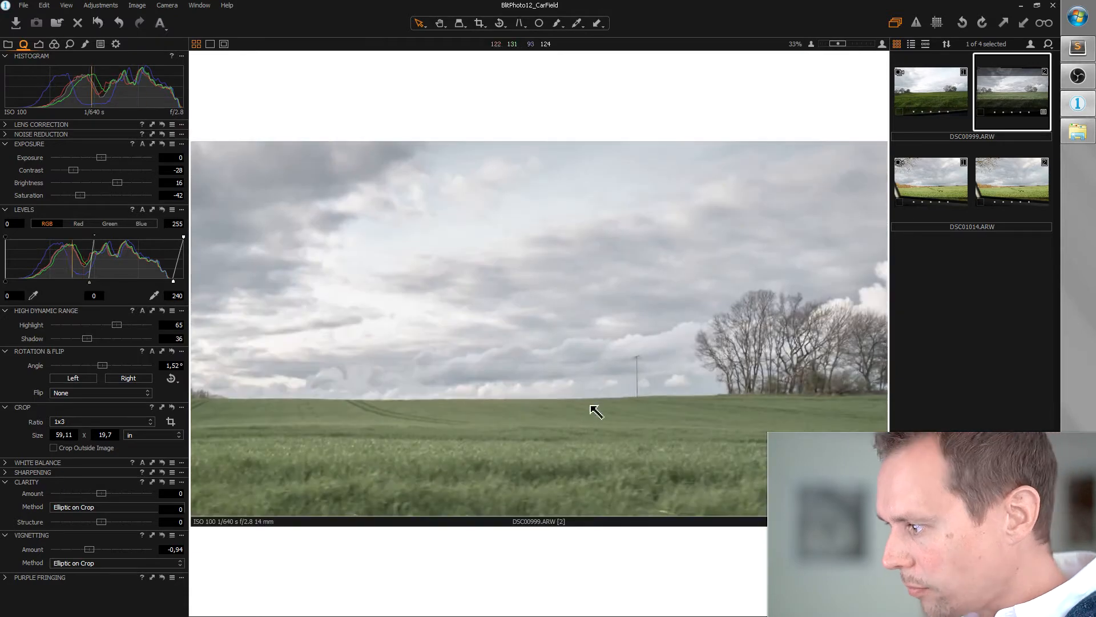
scroll(596, 410, "up", 4)
scroll(506, 243, "down", 1)
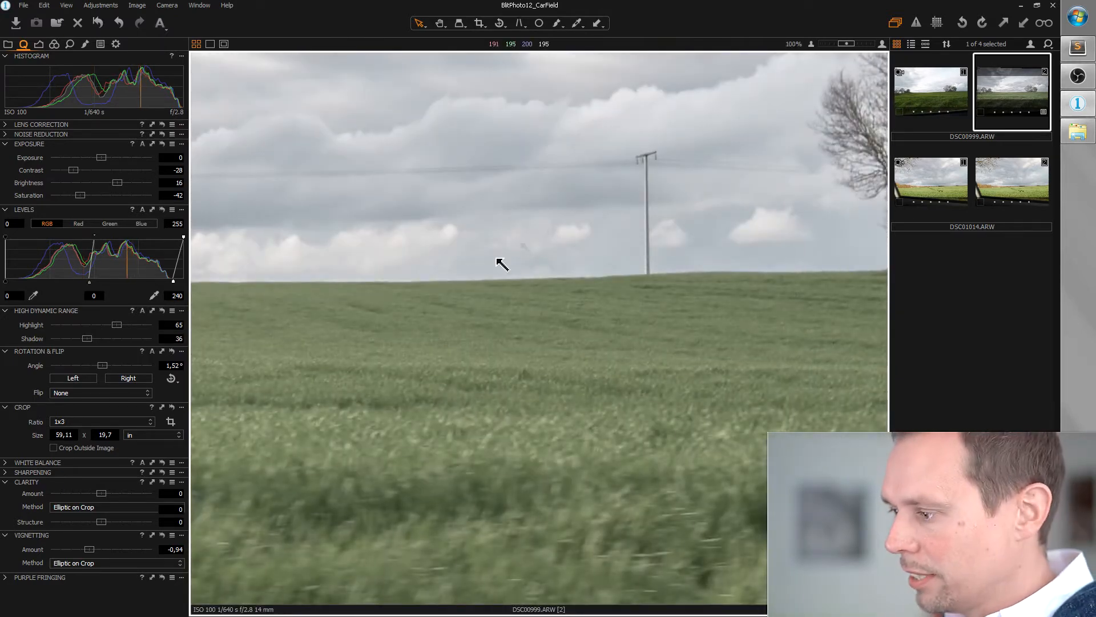
left_click(5, 473)
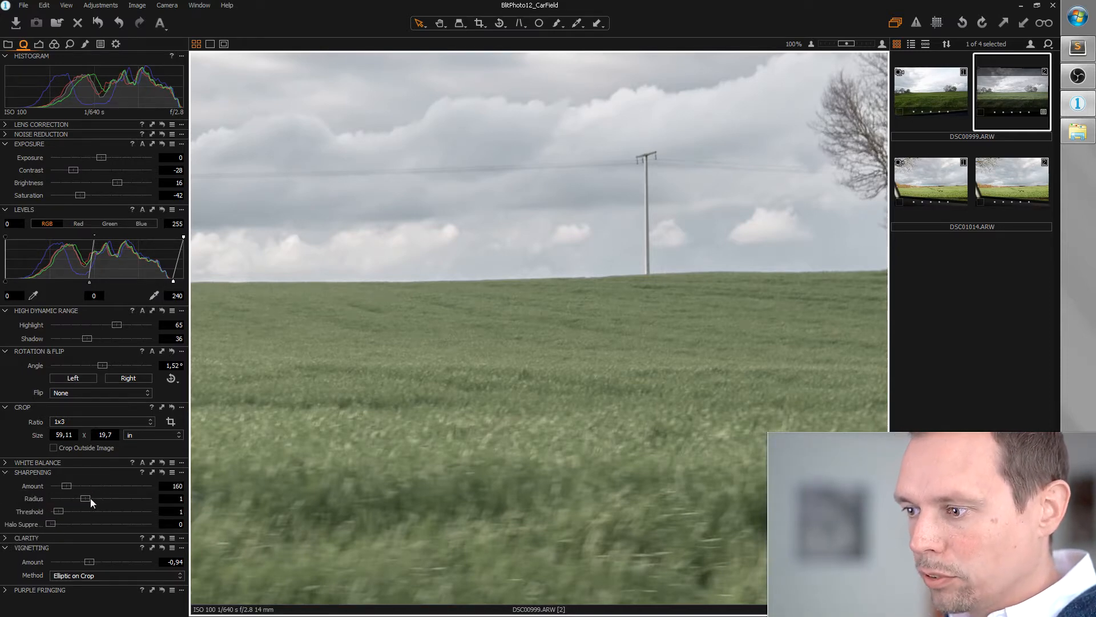
left_click_drag(87, 498, 246, 512)
left_click_drag(52, 498, 74, 498)
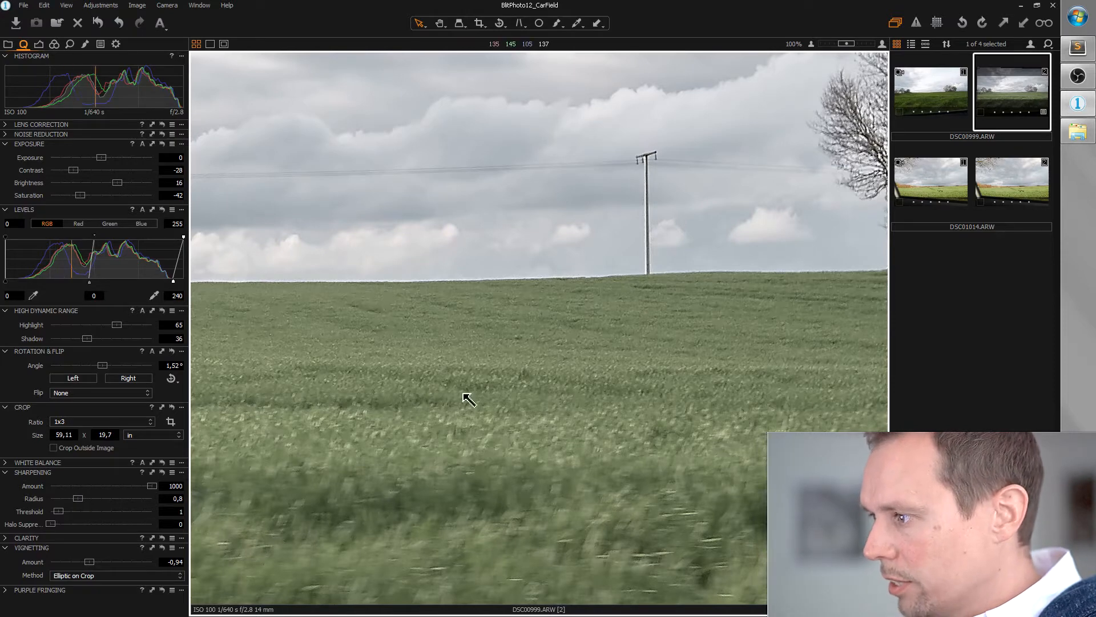
scroll(560, 297, "up", 3)
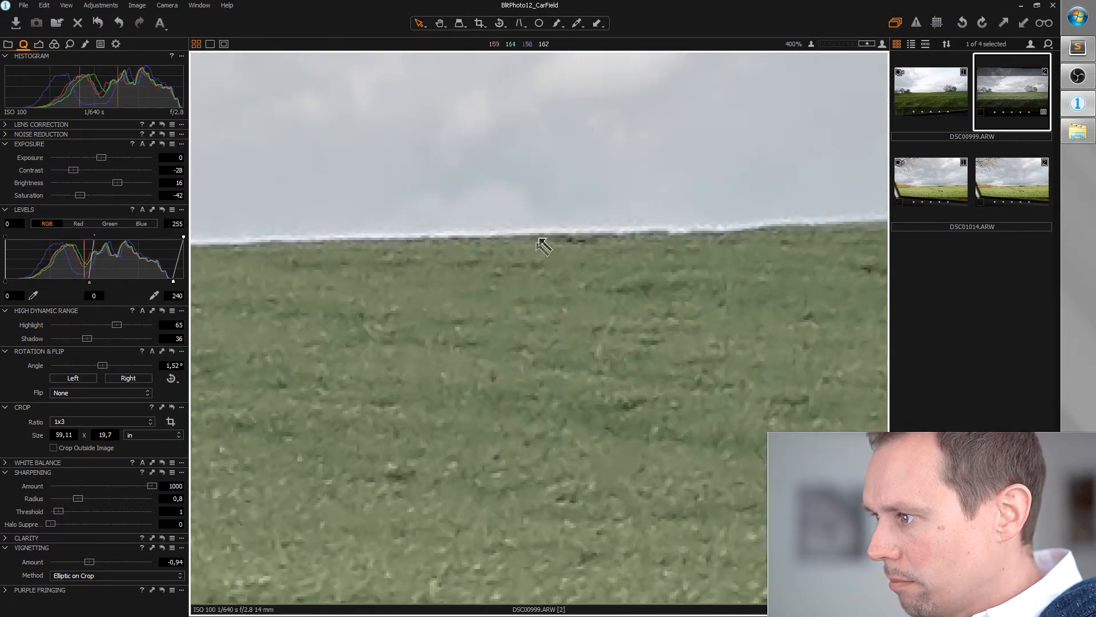
scroll(539, 240, "down", 1)
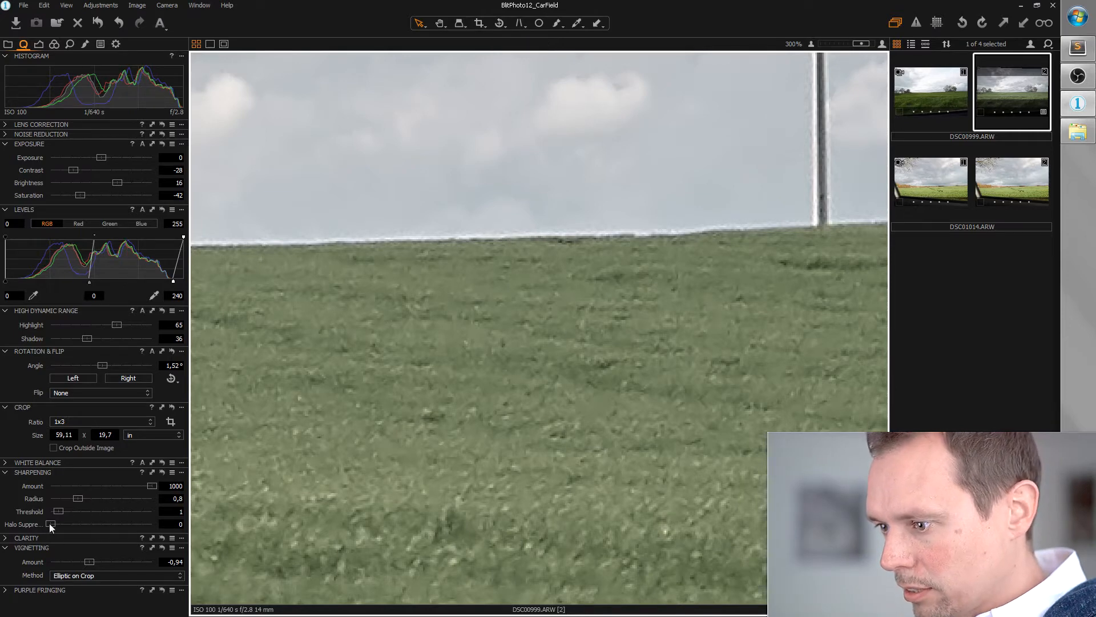
left_click_drag(49, 523, 71, 523)
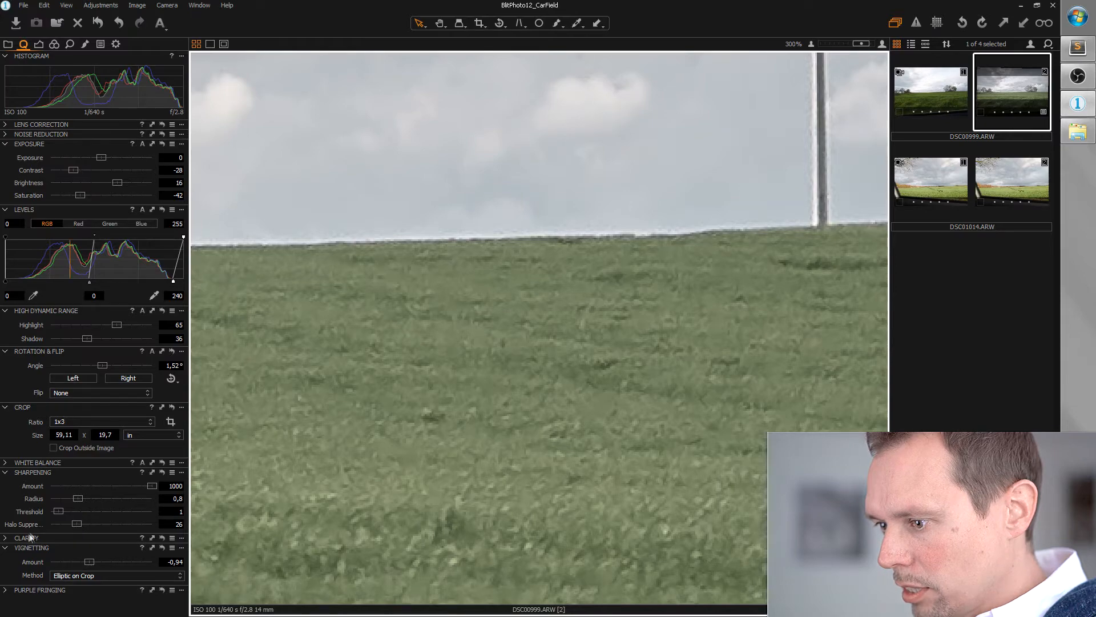
Step: Set the photo's clarity Structure to 33 to bring out the grass texture, and return to the full photo
scroll(525, 255, "down", 3)
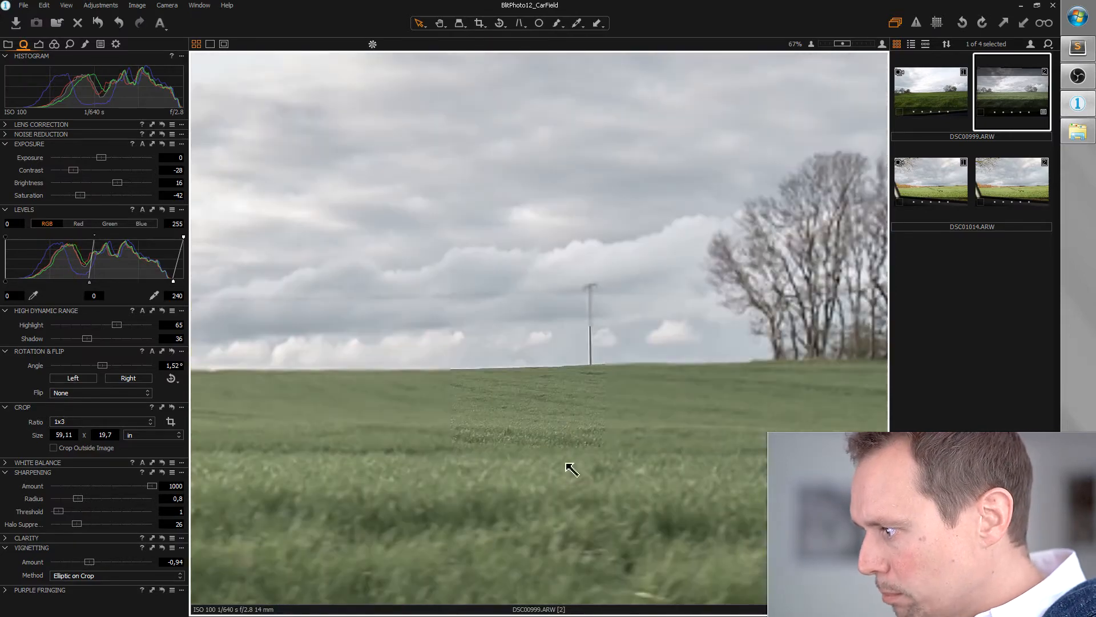
scroll(578, 492, "up", 3)
scroll(582, 434, "down", 2)
scroll(571, 330, "up", 1)
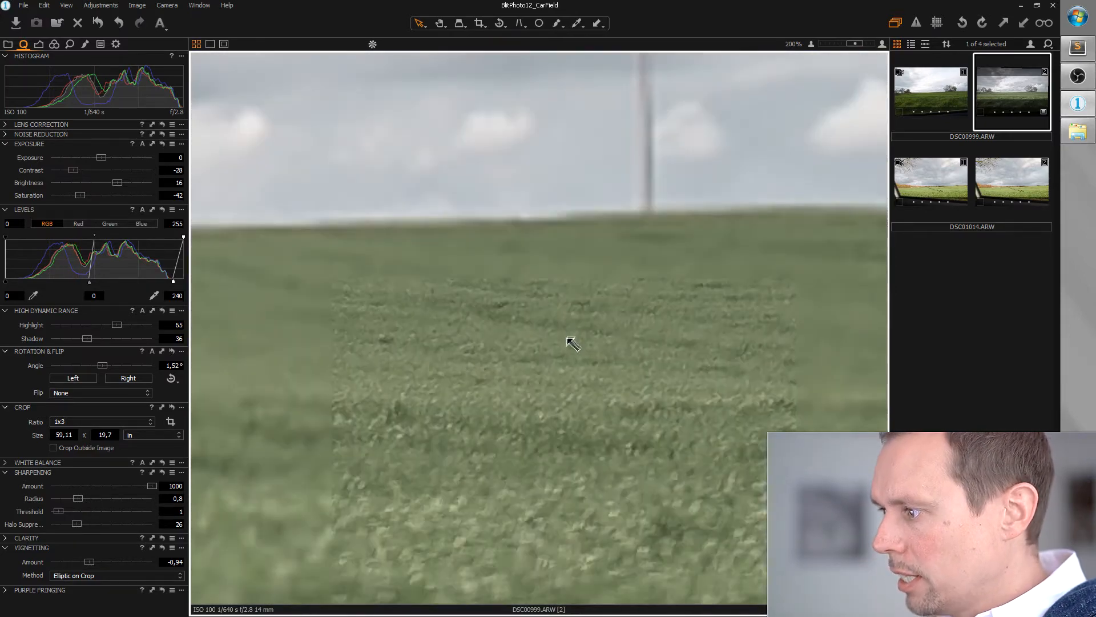
left_click(7, 538)
left_click_drag(103, 532, 124, 531)
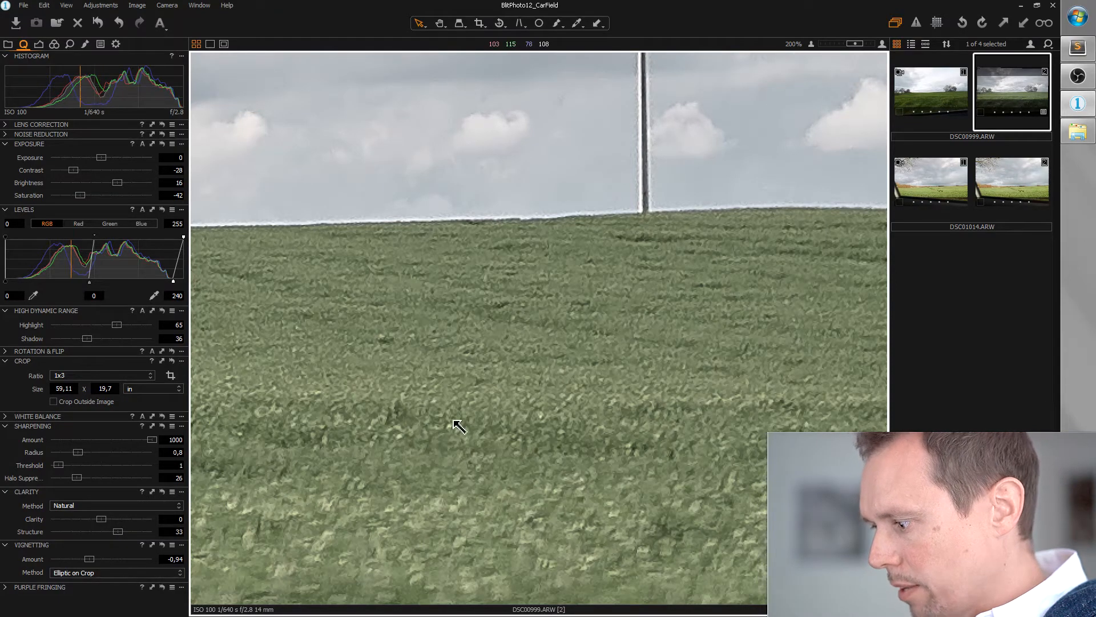
double_click(533, 362)
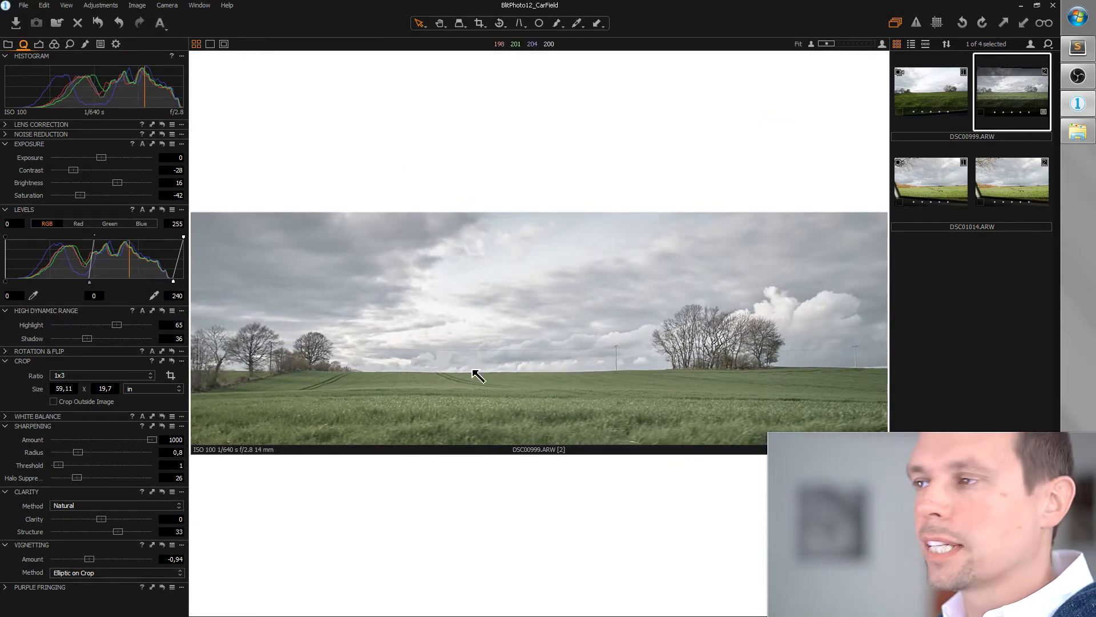
Step: Darken the sky with a new local adjustment layer, a gradient mask from the photo's upper edge to the horizon, and brightness -31
left_click(84, 43)
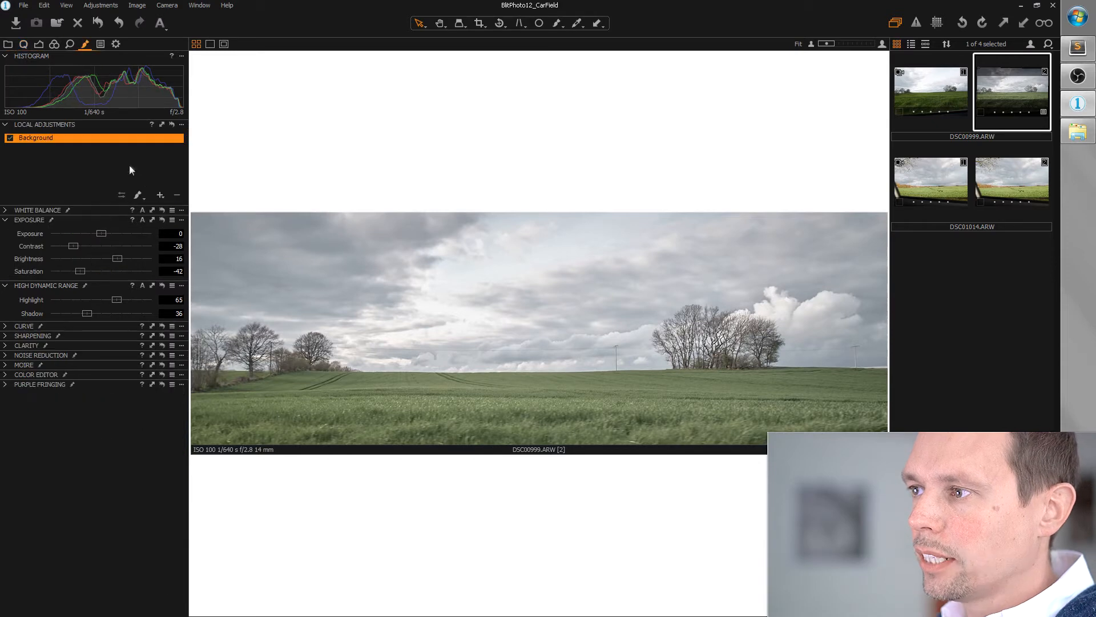
left_click(160, 195)
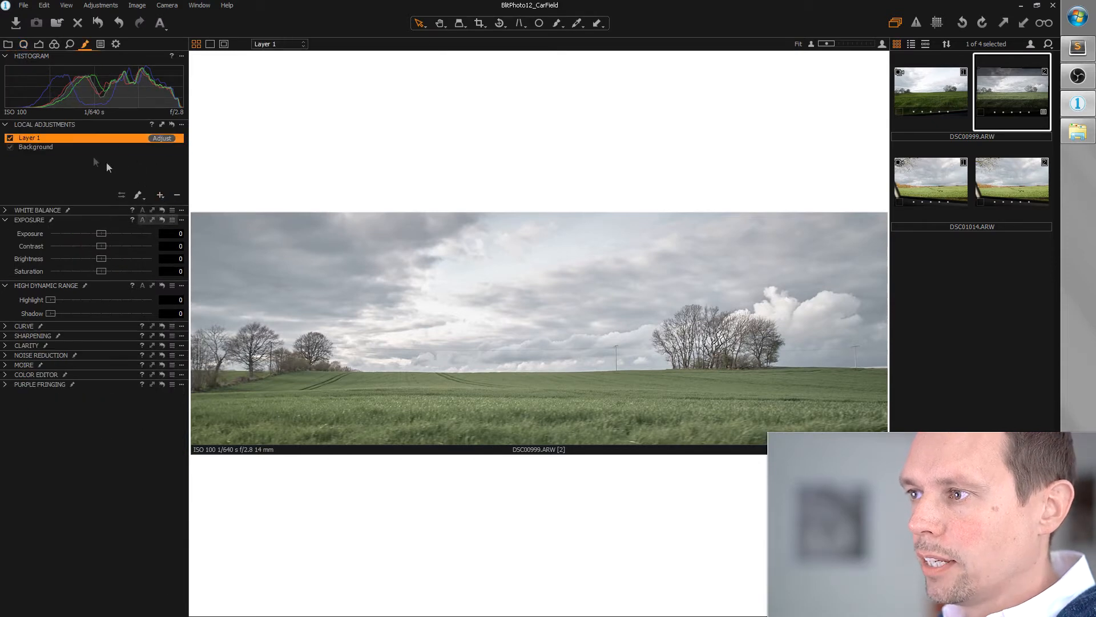
left_click(138, 195)
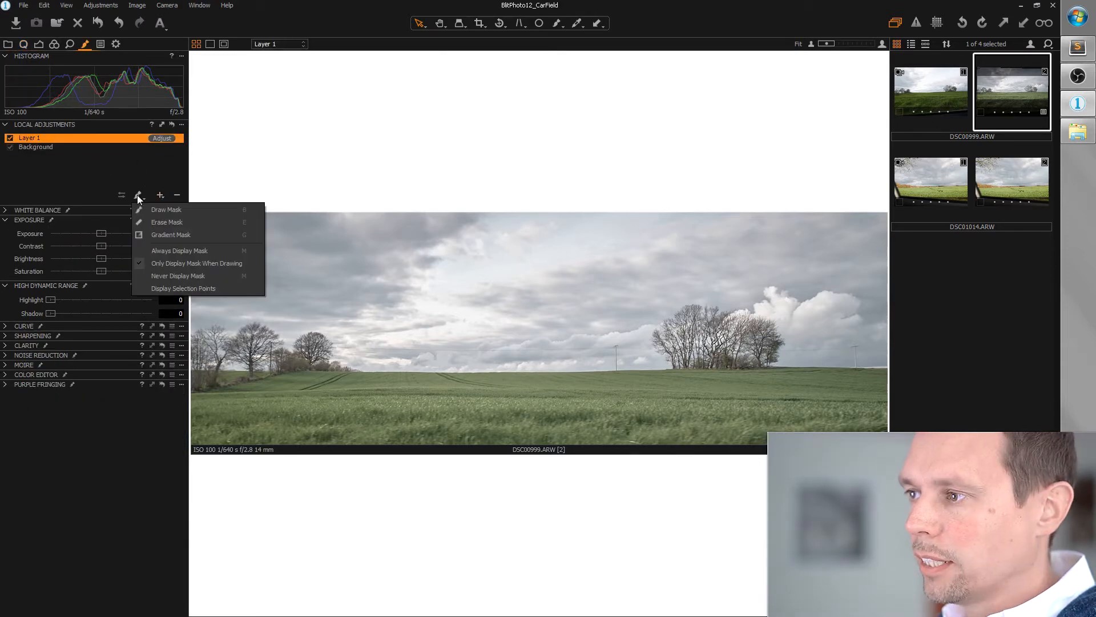
left_click(176, 235)
left_click_drag(444, 219, 454, 372)
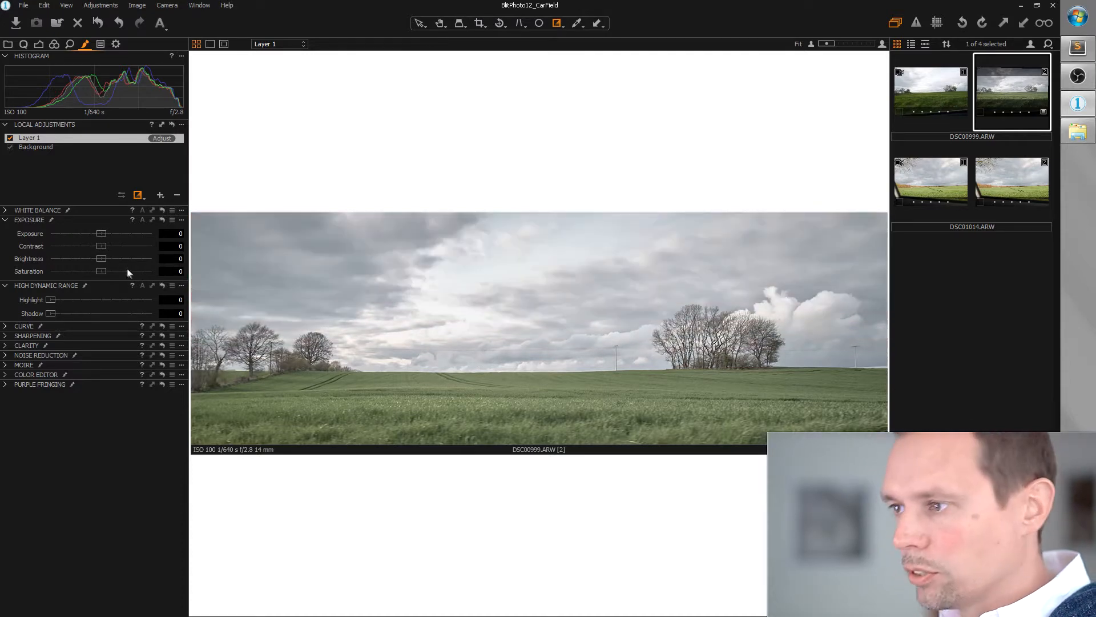
left_click_drag(101, 258, 69, 262)
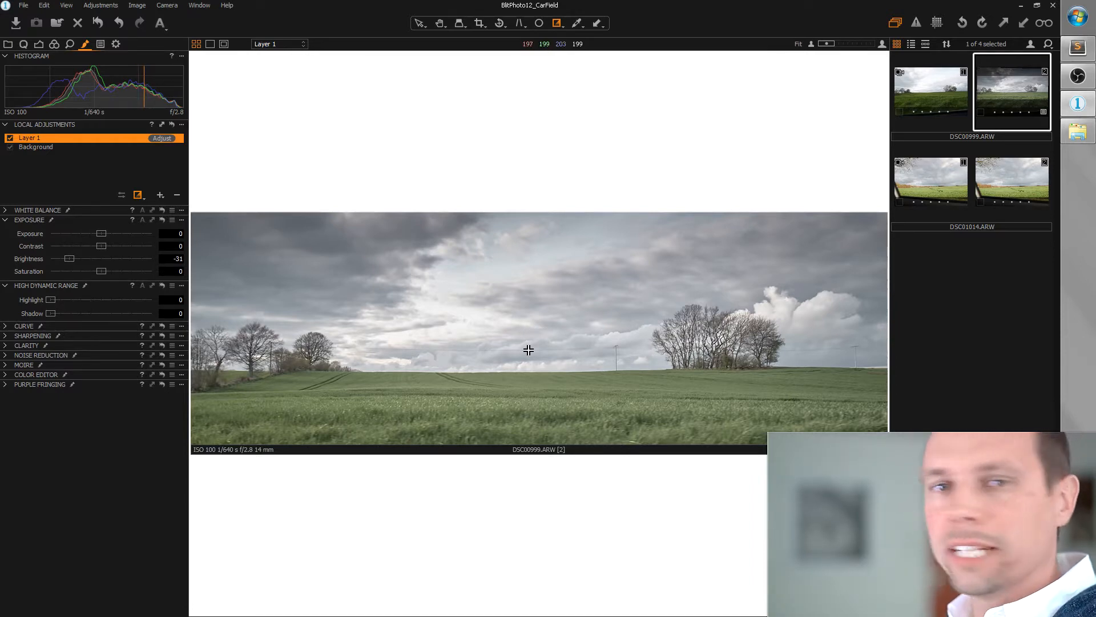
Step: Add a second adjustment layer with exposure 4, brush its mask over the grass field, and compare the result with the original variant
left_click(160, 195)
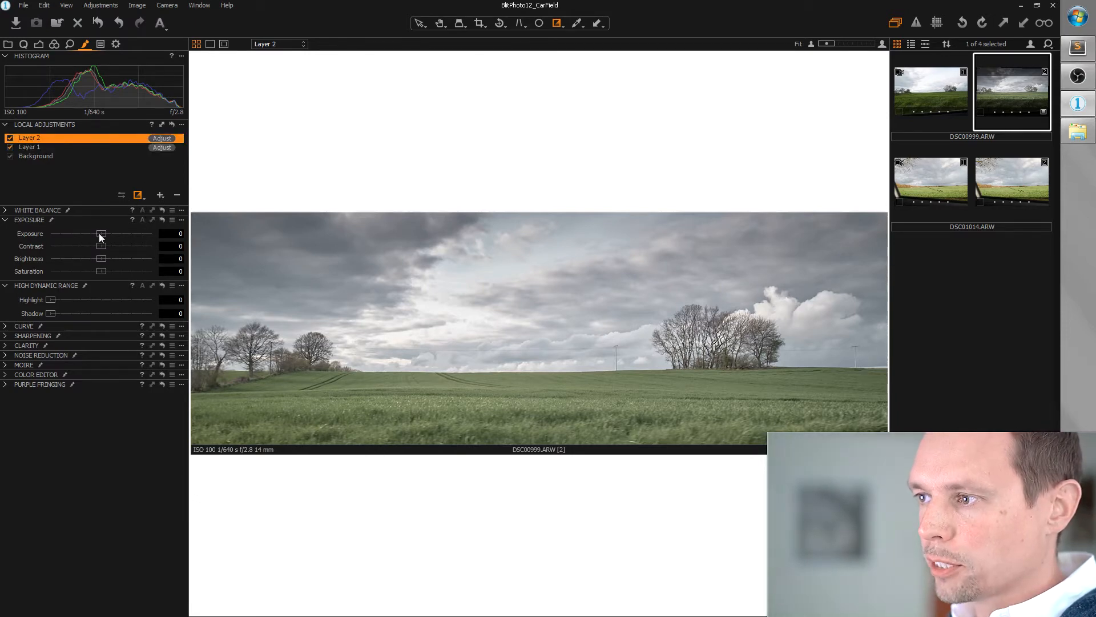
left_click_drag(101, 233, 152, 233)
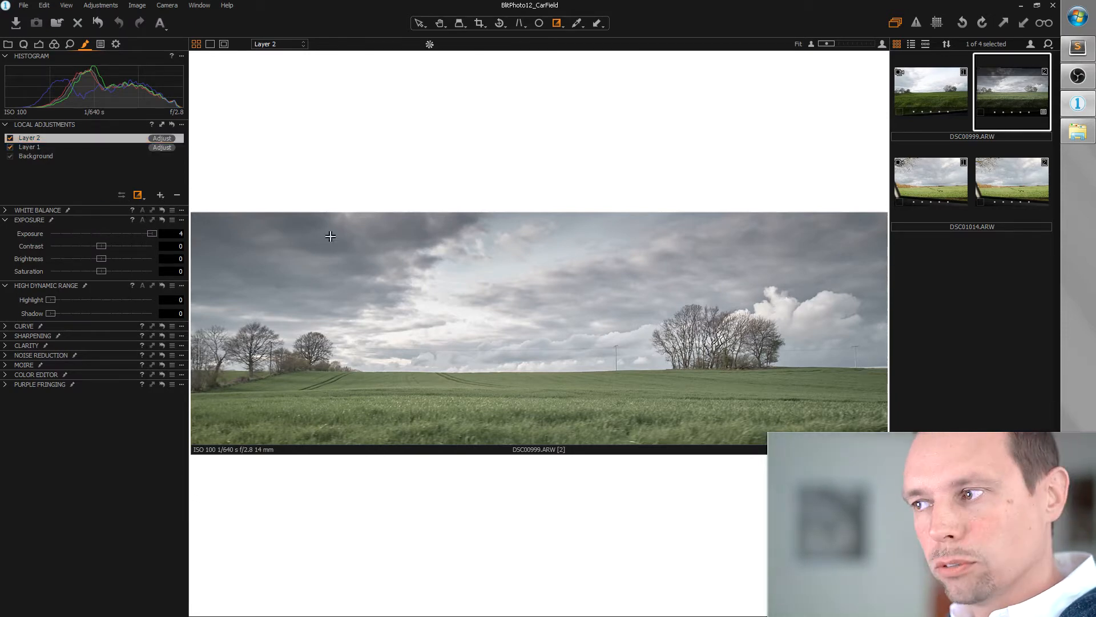
left_click(136, 198)
left_click(167, 210)
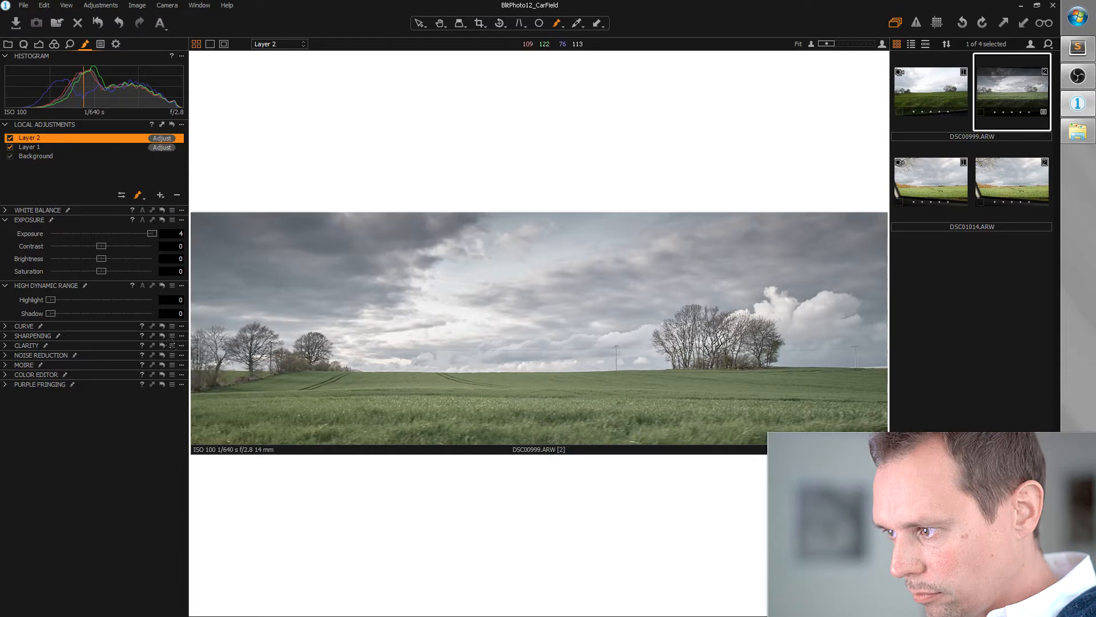
right_click(245, 411)
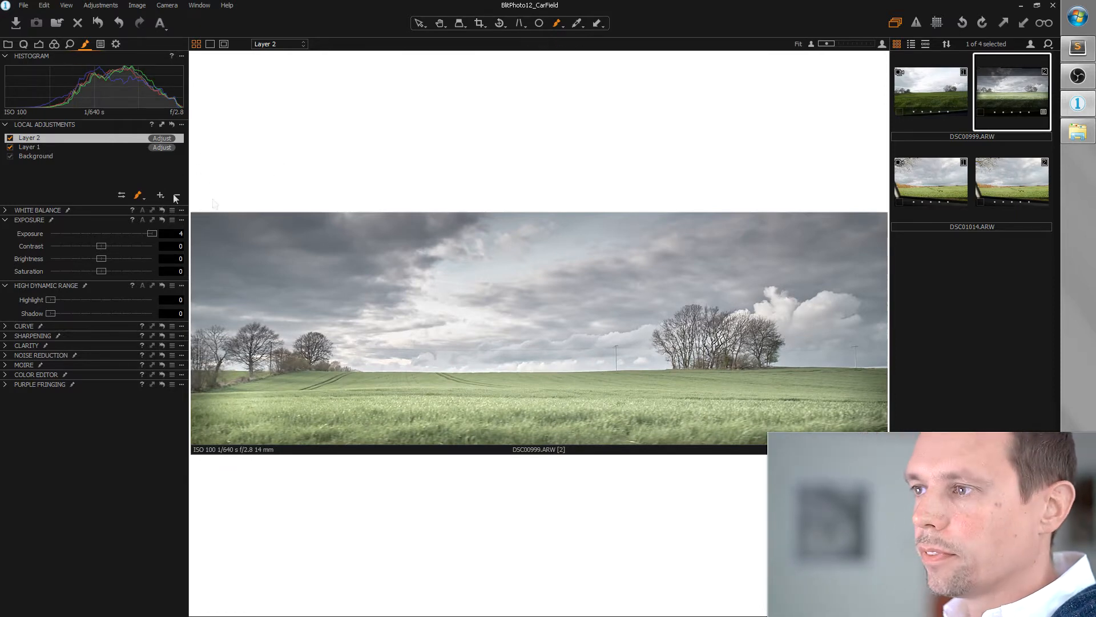
left_click(938, 89)
left_click(1013, 95)
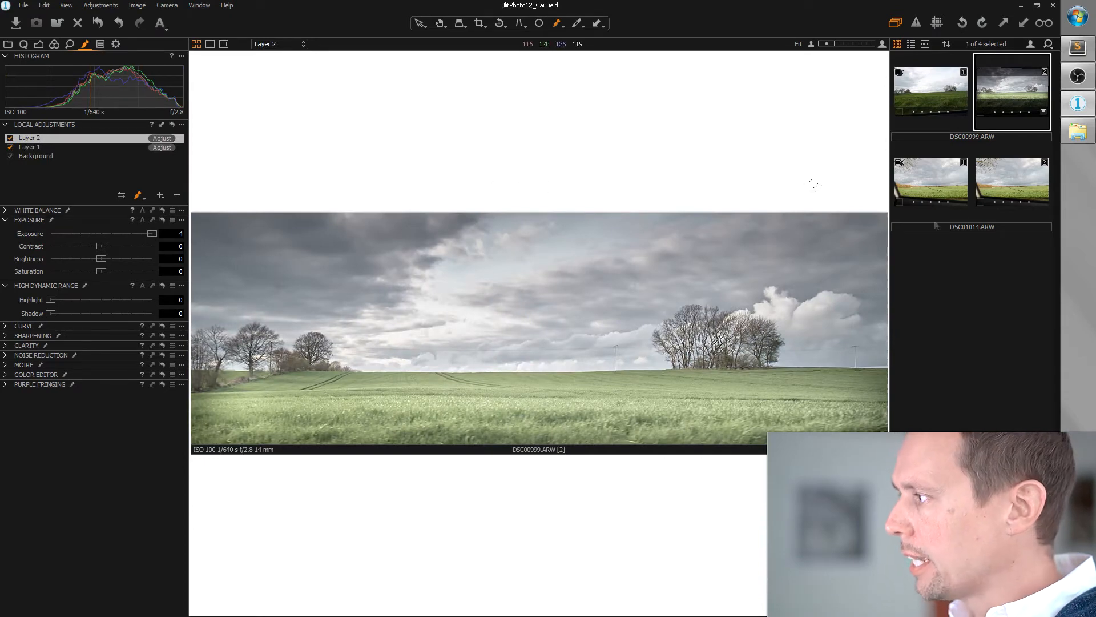
Step: Select the second variant of DSC01014.ARW and rotate it by 1.52° to level the horizon
left_click(1025, 183)
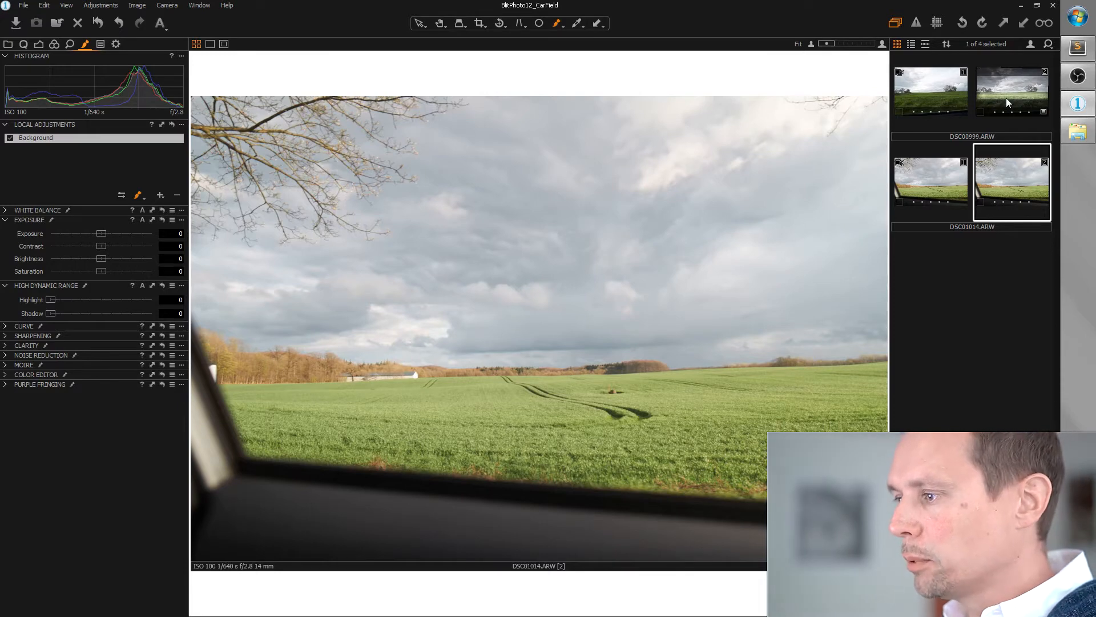
right_click(1006, 182)
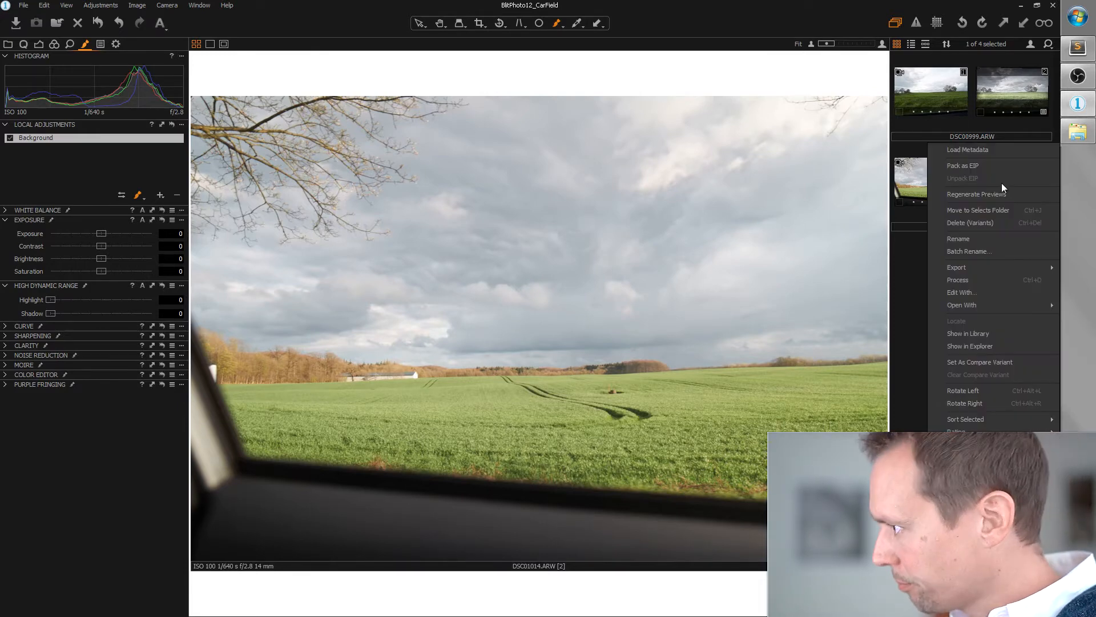
left_click(501, 23)
left_click(23, 44)
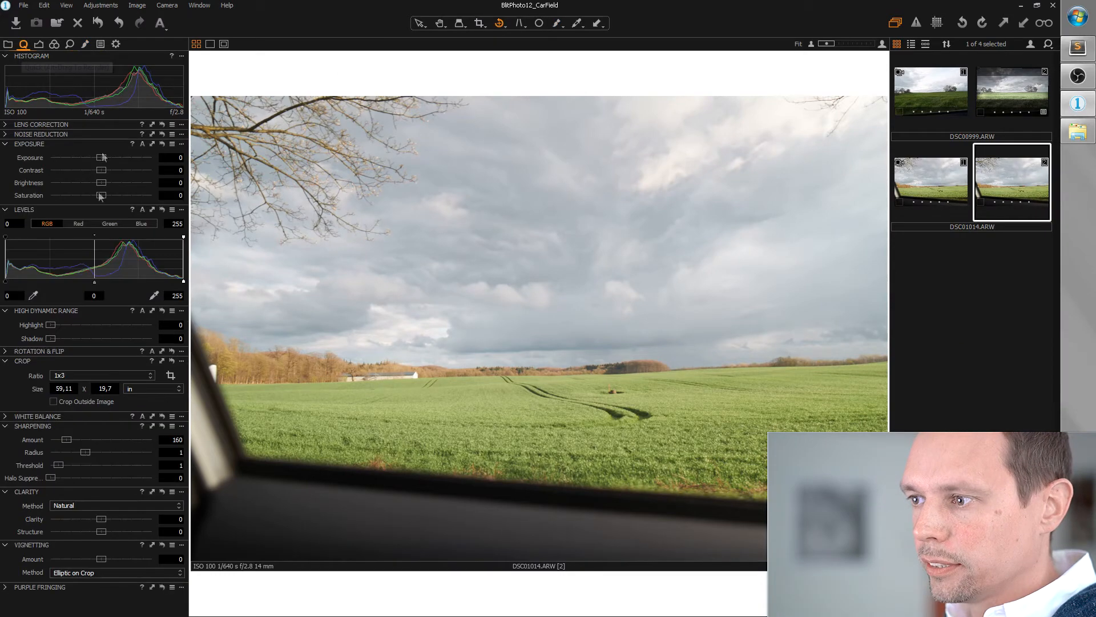
left_click(6, 351)
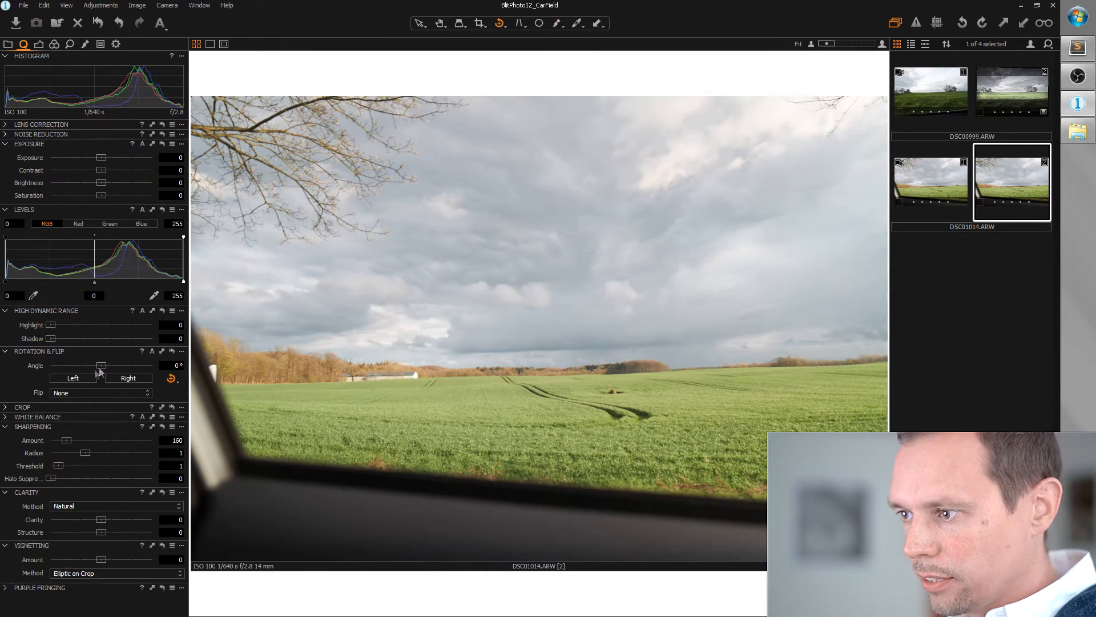
left_click_drag(101, 369, 104, 368)
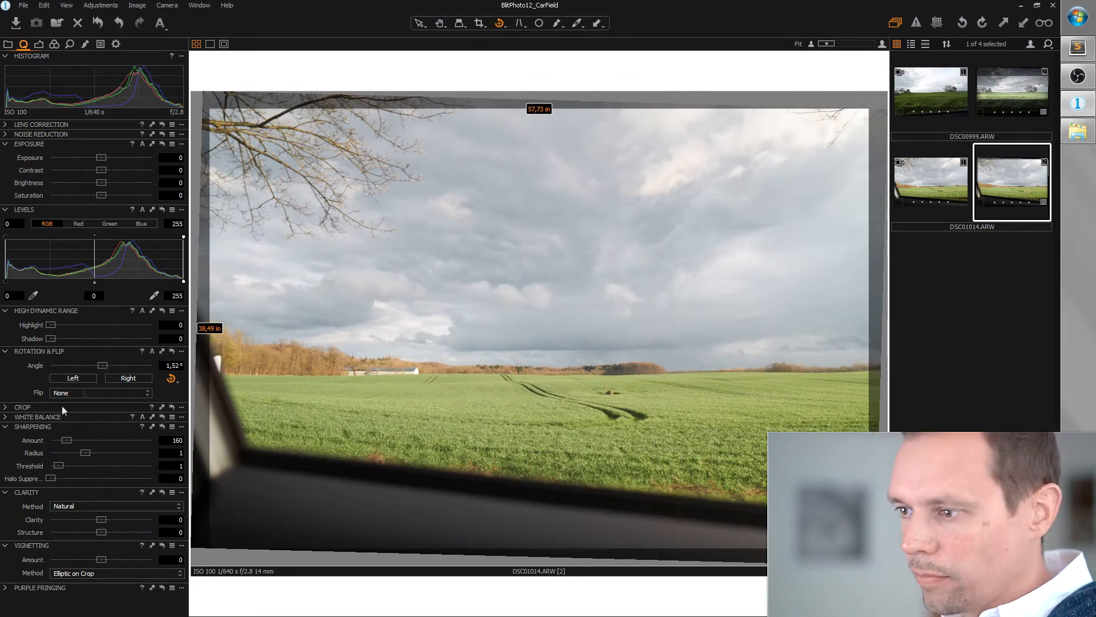
Step: Crop the photo at ratio 1x3 to 55.01 x 18.34 in, excluding the car window frame and most overhanging branches
left_click(6, 408)
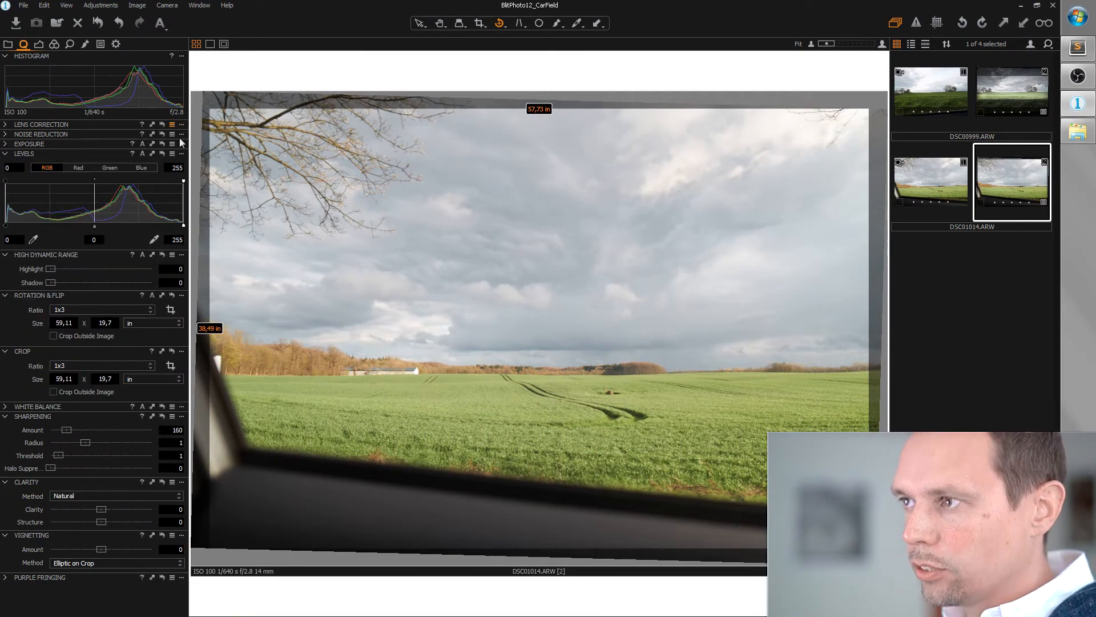
left_click(171, 366)
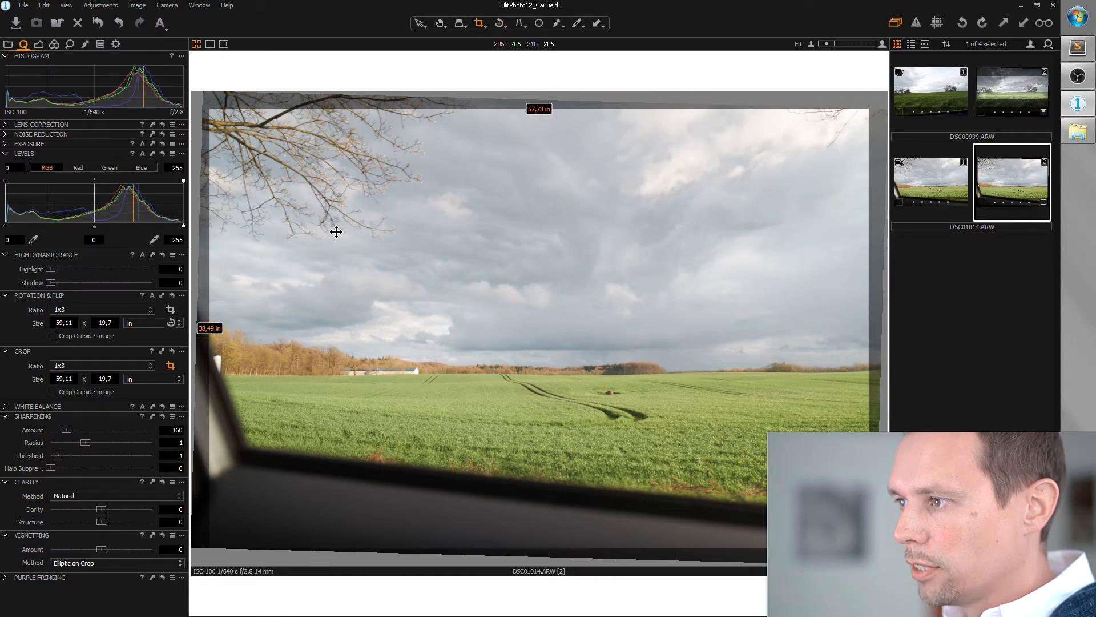
left_click_drag(214, 116, 184, 140)
left_click_drag(406, 406, 428, 335)
left_click_drag(238, 464, 256, 458)
left_click_drag(310, 381, 310, 389)
left_click_drag(254, 240, 255, 239)
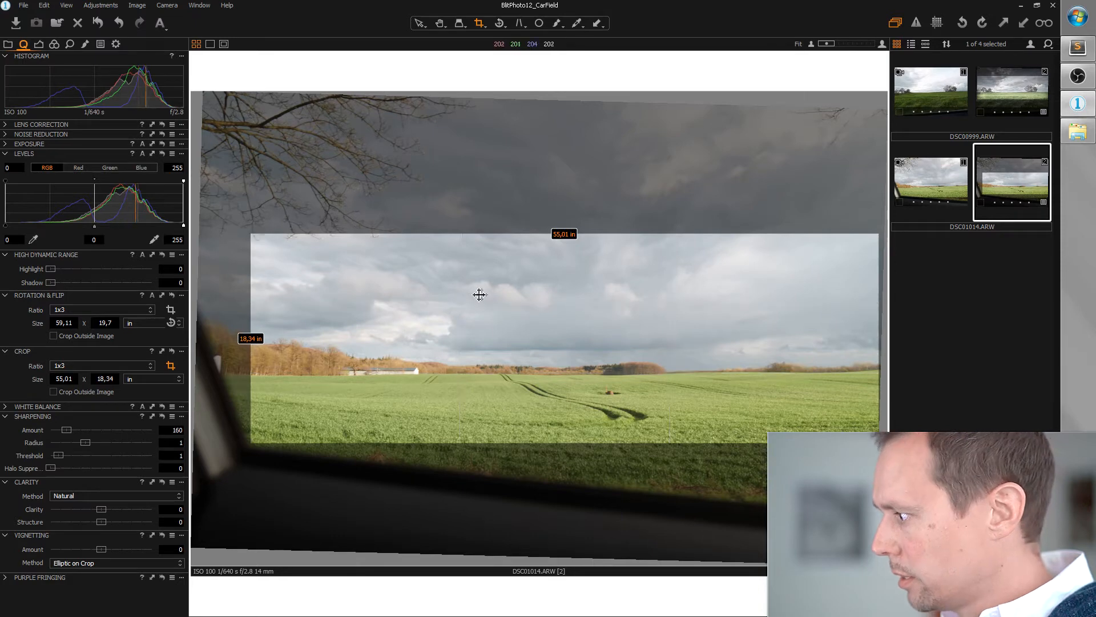
left_click(419, 23)
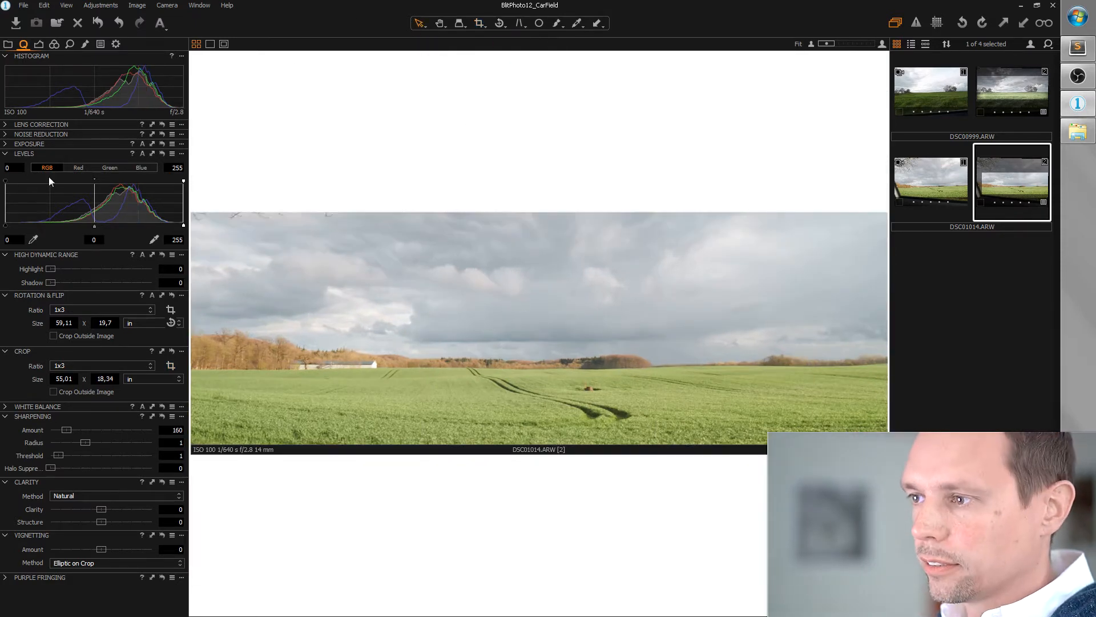
Step: Remove the photo's colour with saturation -100, and set the vignetting amount to -0.94 and brightness to 8
left_click(5, 143)
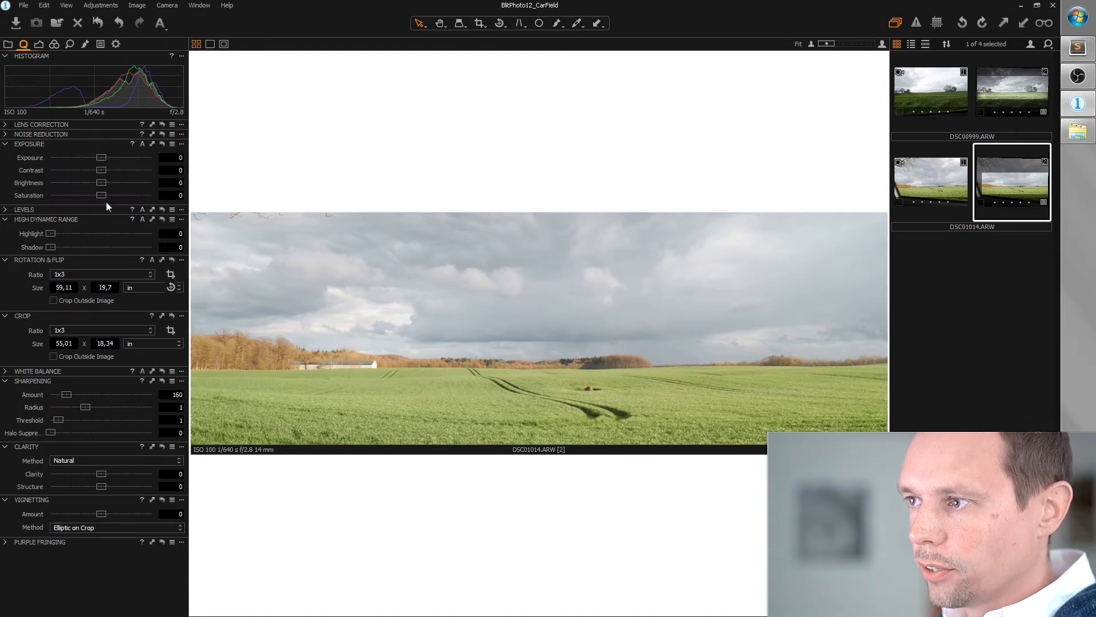
left_click_drag(103, 198, 51, 195)
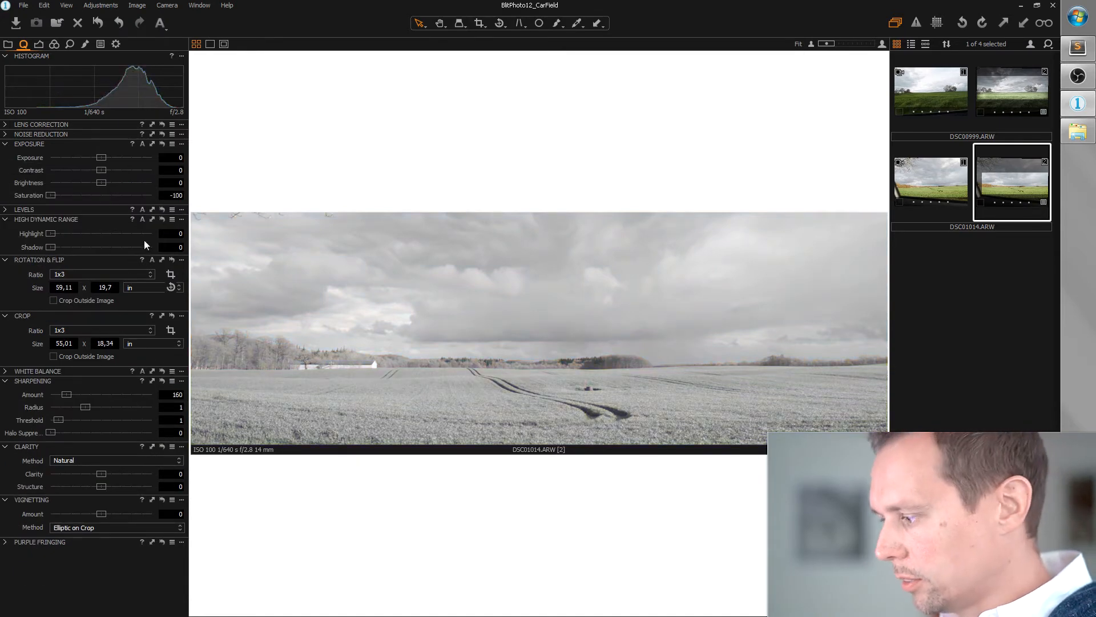
left_click_drag(101, 513, 88, 515)
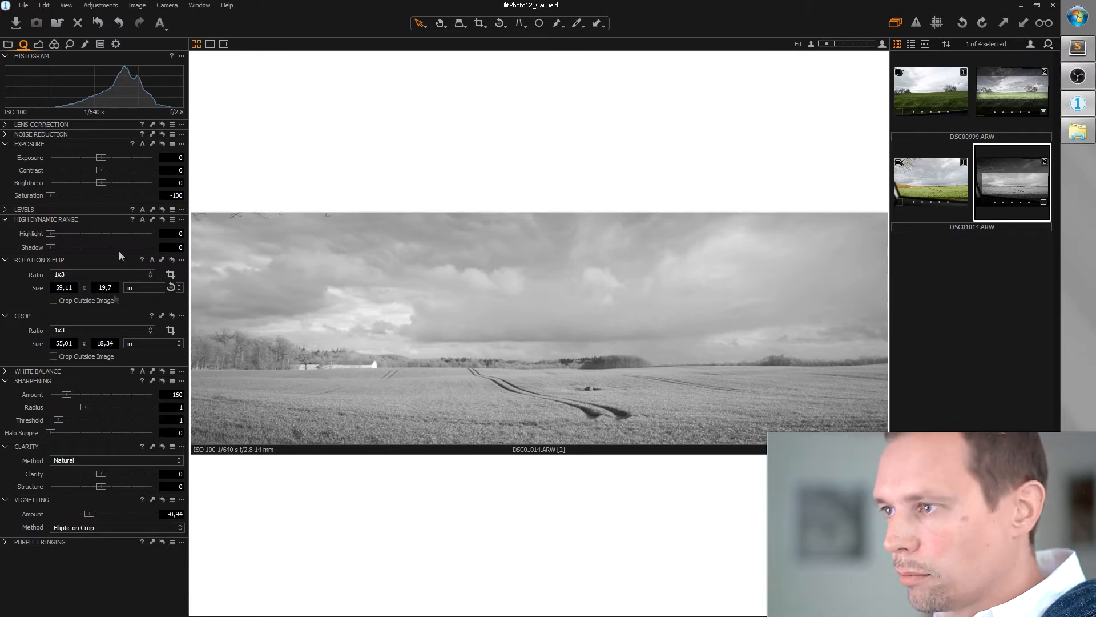
left_click_drag(101, 182, 110, 180)
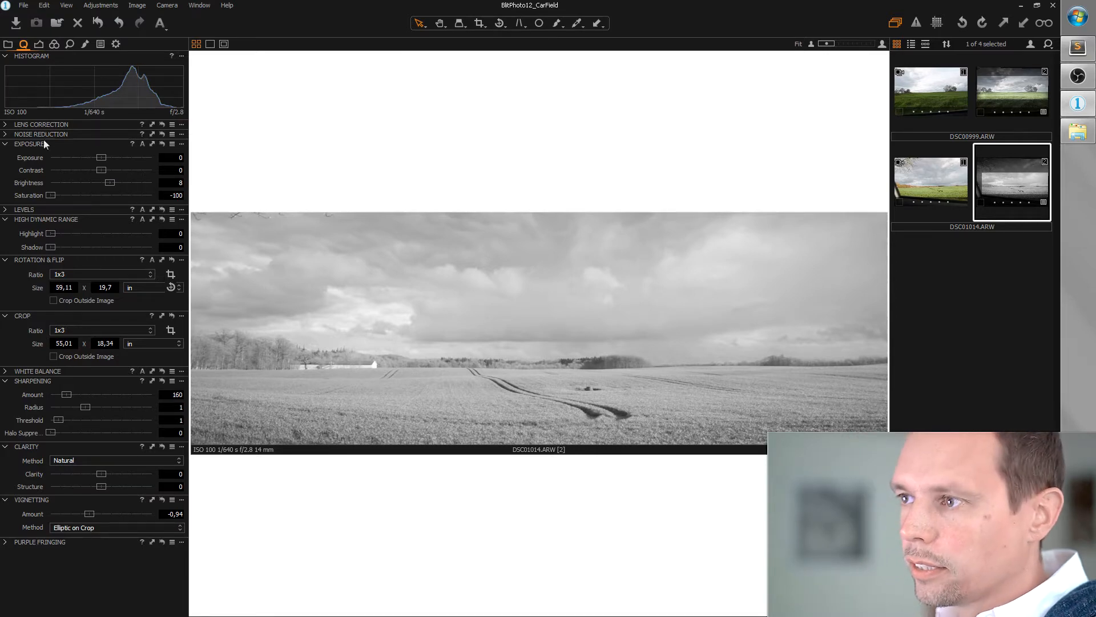
Step: Set the RGB levels input range with black point 13 and white point 240
left_click(5, 210)
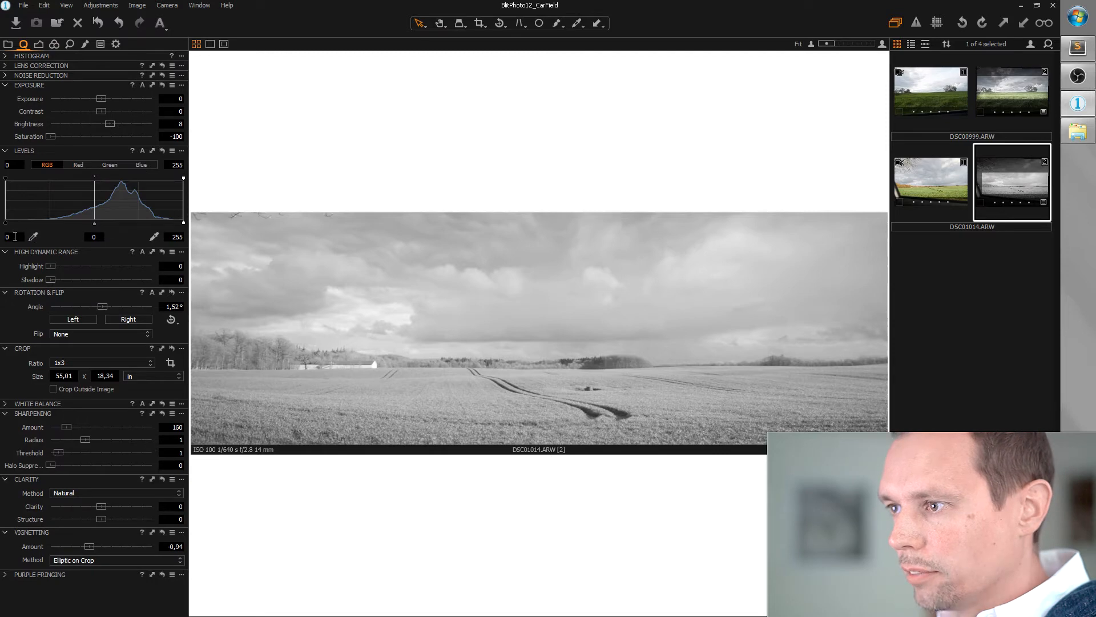
left_click(5, 57)
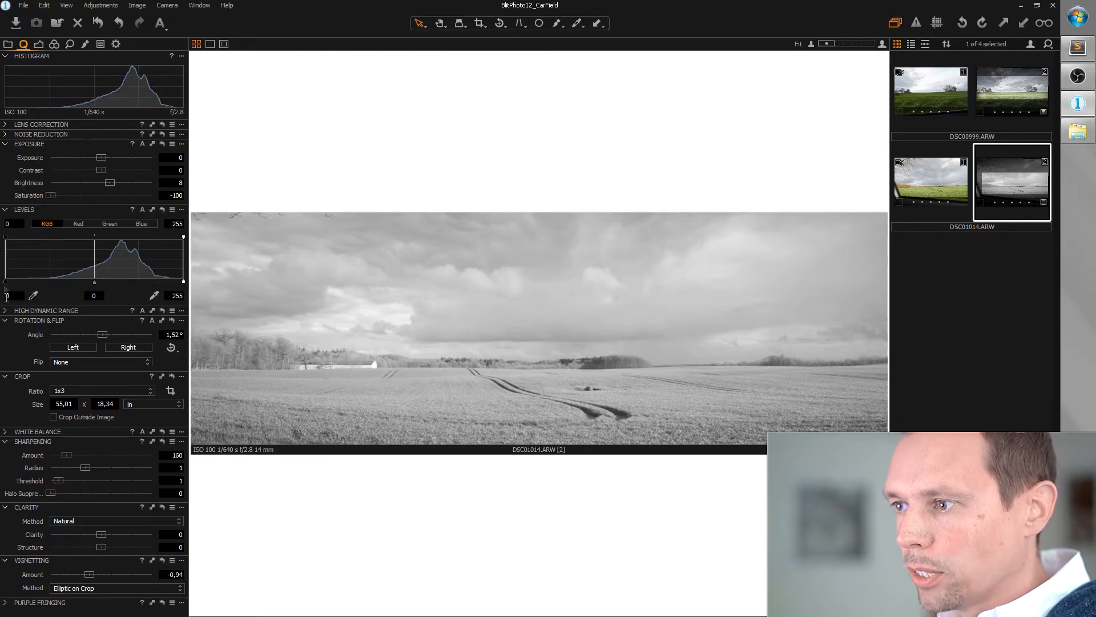
left_click_drag(6, 282, 18, 282)
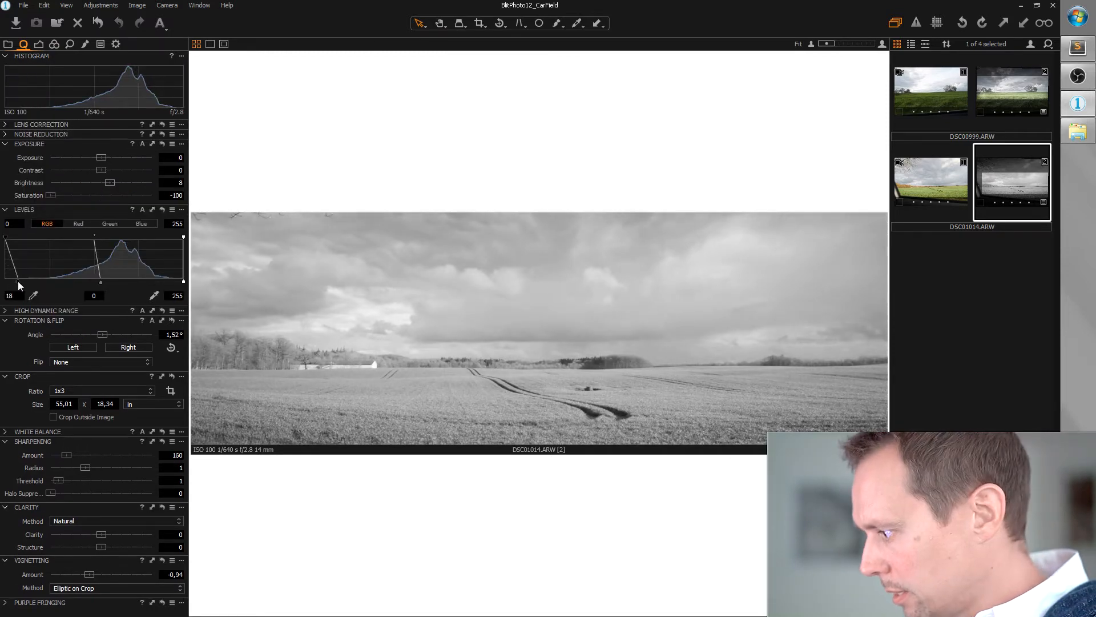
left_click_drag(19, 282, 14, 283)
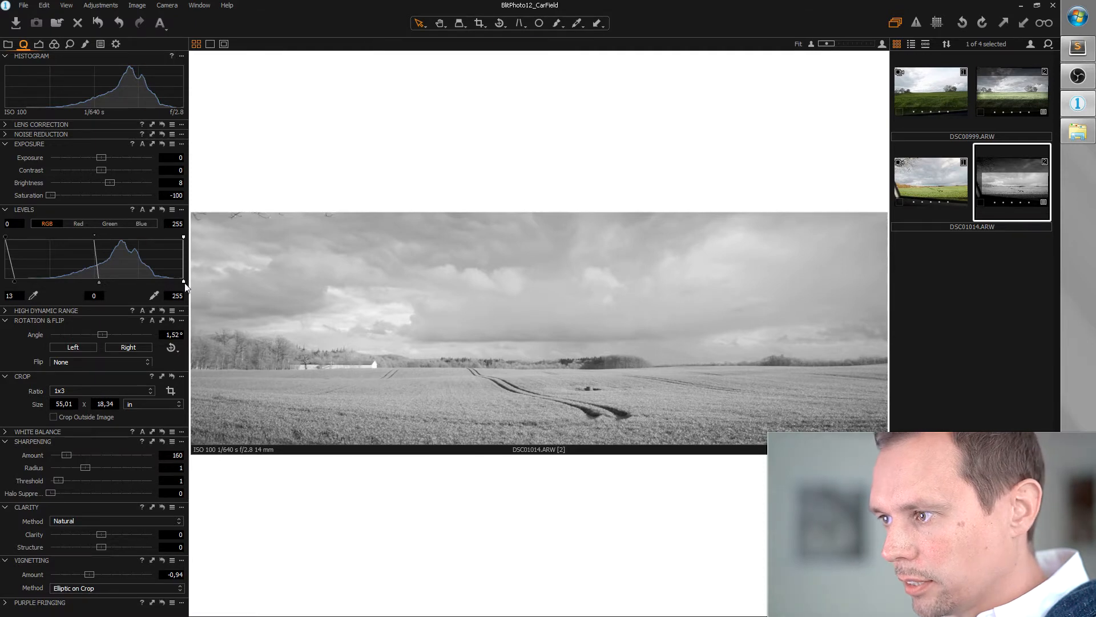
left_click_drag(183, 281, 173, 283)
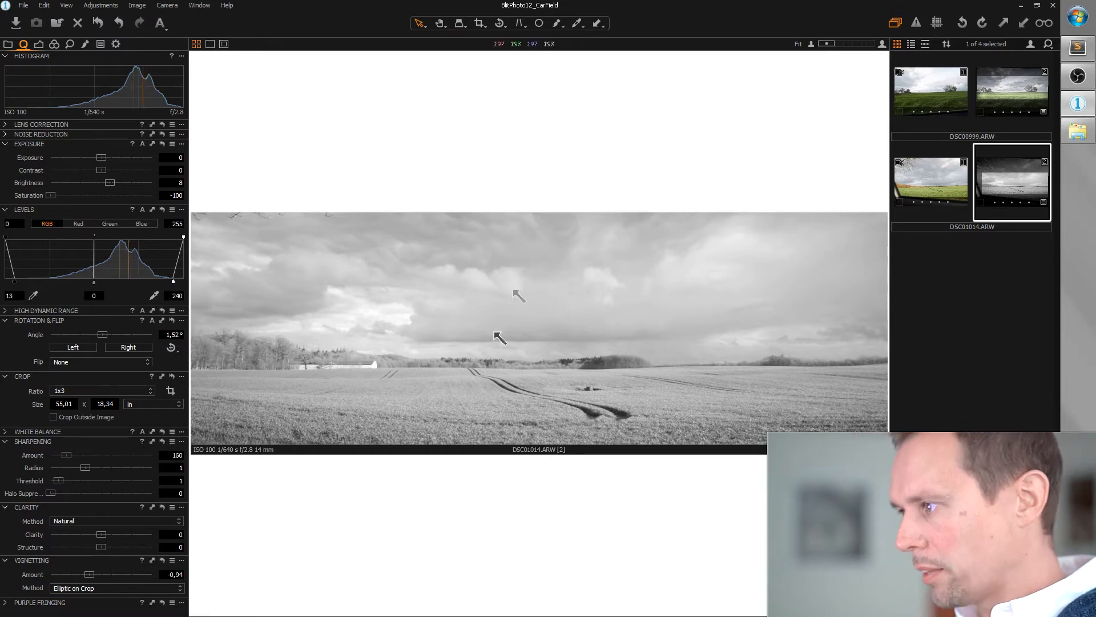
Step: Recover tonal detail with High Dynamic Range highlight 26 and shadow 13
left_click(6, 311)
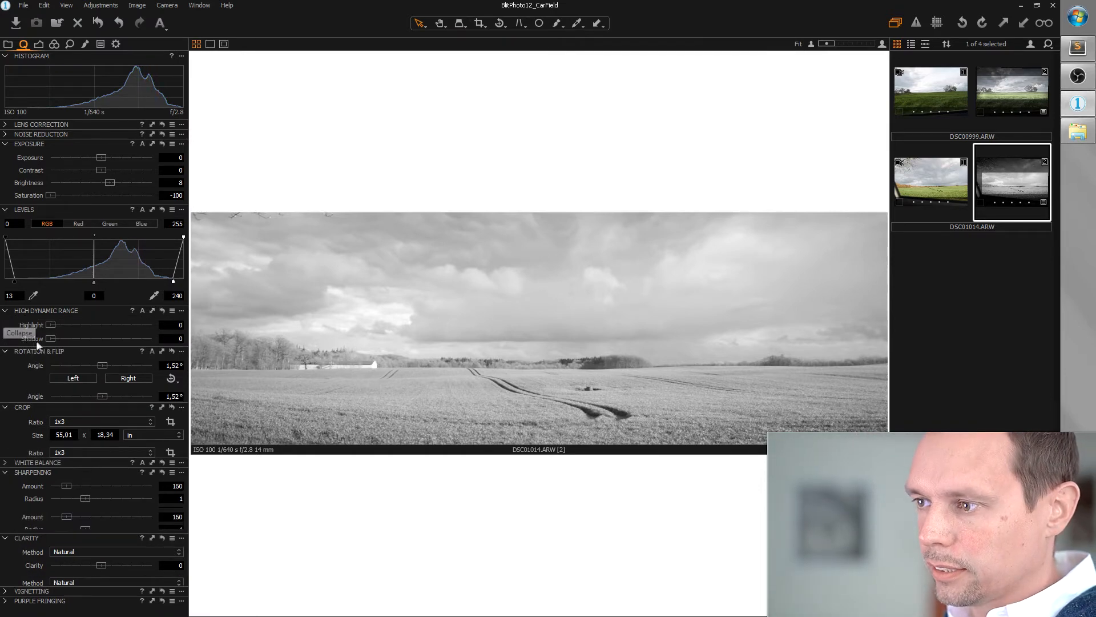
left_click_drag(50, 324, 78, 323)
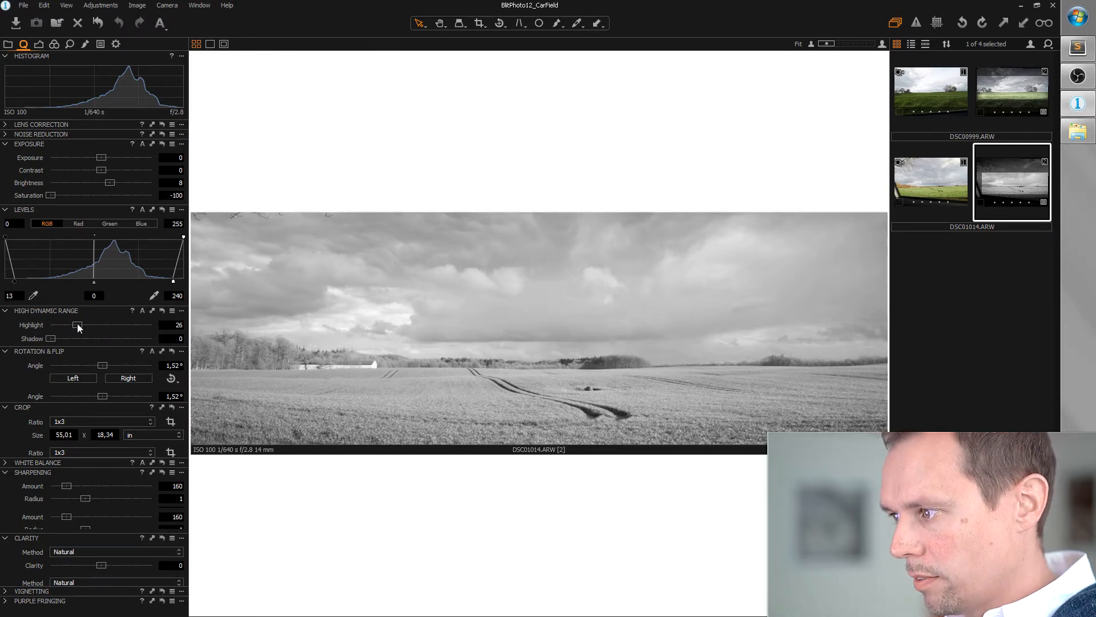
left_click_drag(50, 340, 62, 341)
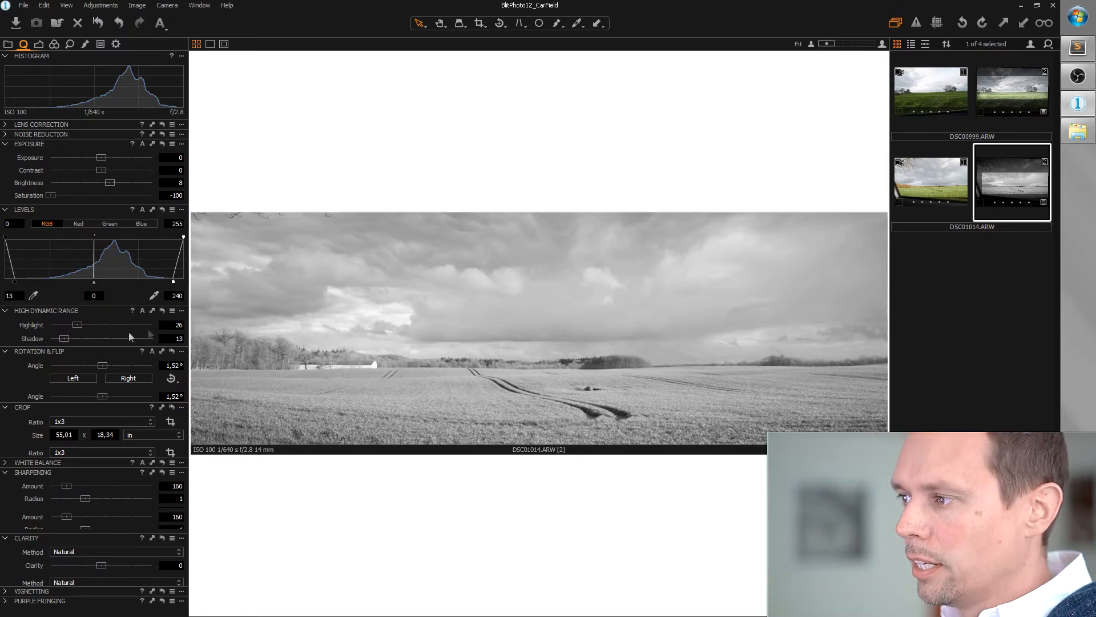
Step: Bring back muted colour with saturation -47 and cool the photo's white balance to 5236 Kelvin
left_click_drag(49, 196, 77, 196)
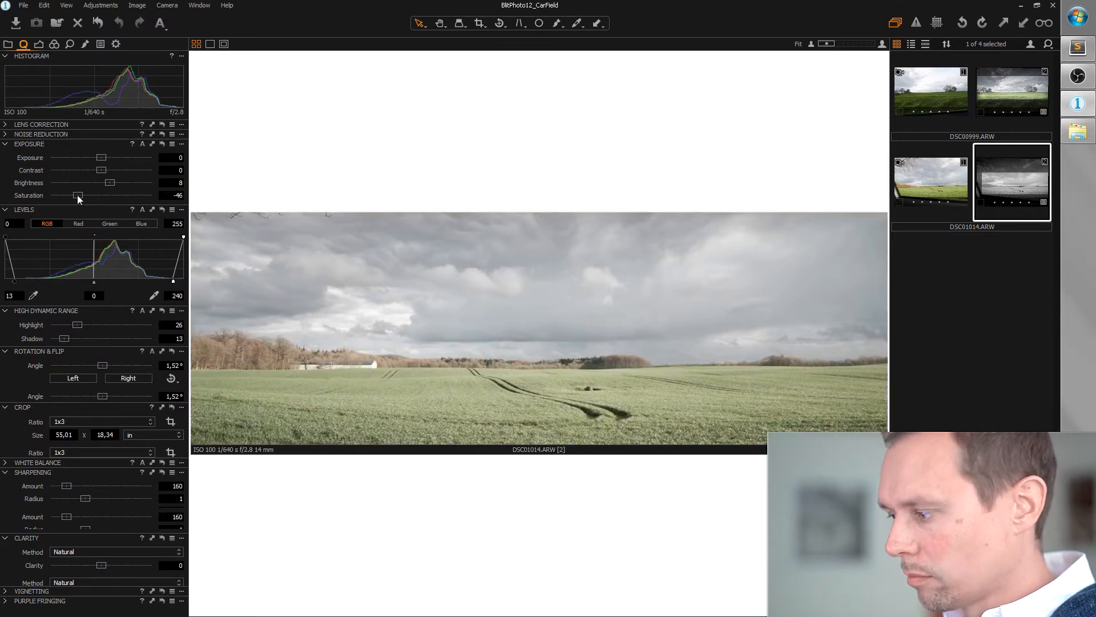
left_click_drag(79, 198, 78, 197)
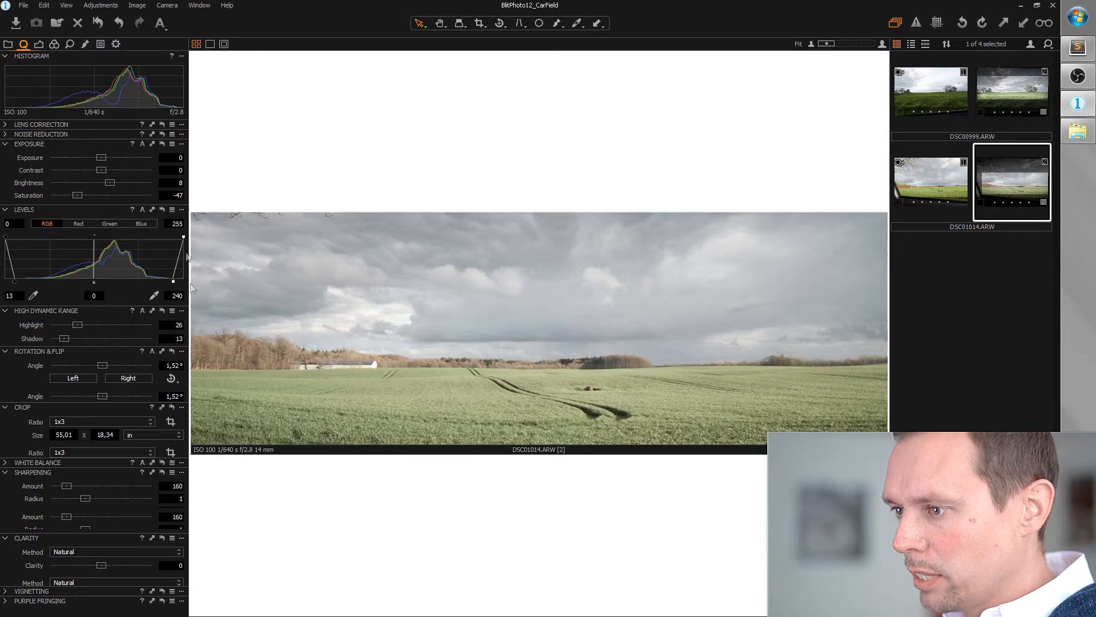
left_click(5, 464)
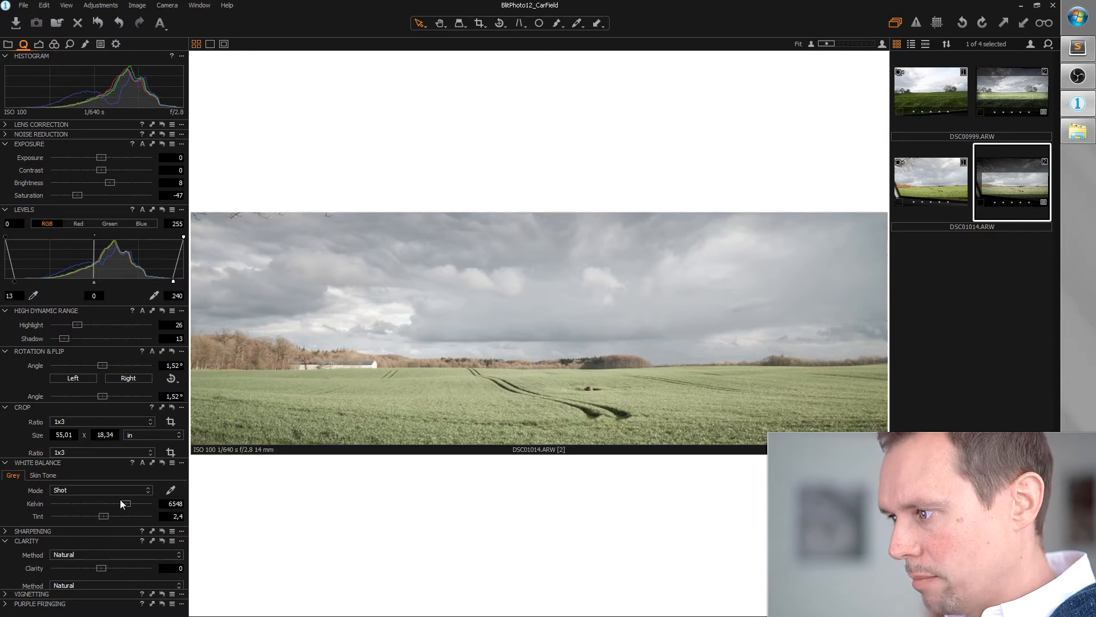
left_click_drag(120, 500, 109, 507)
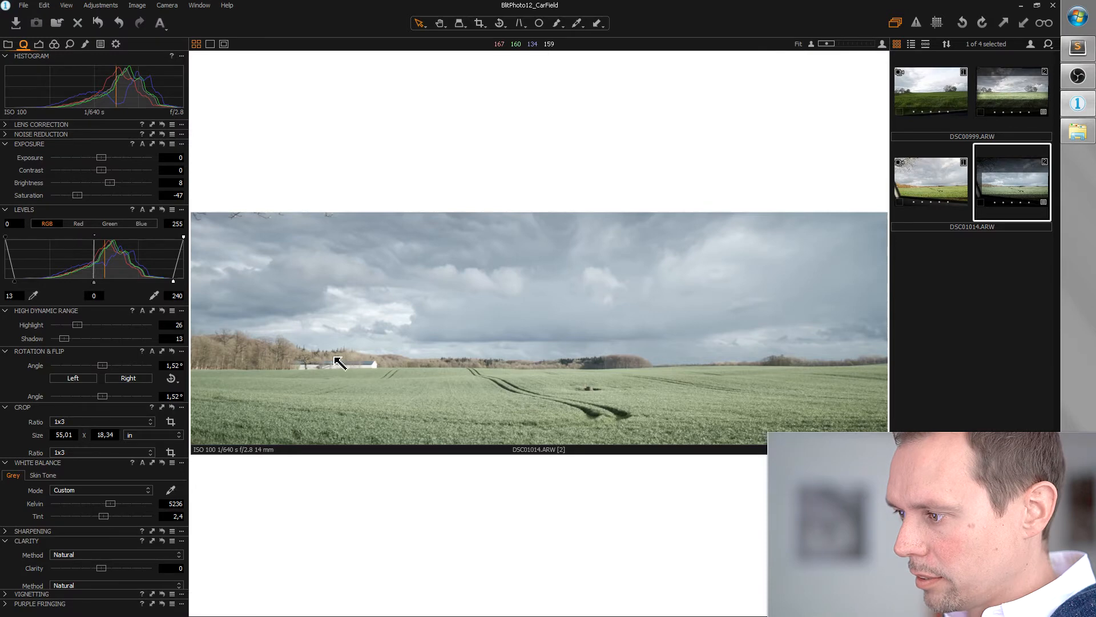
Step: Sharpen the photo with amount 1000, radius 0.8 and halo suppression 26, checking the tractor tracks and tree line up close
scroll(521, 436, "up", 2)
scroll(493, 473, "up", 2)
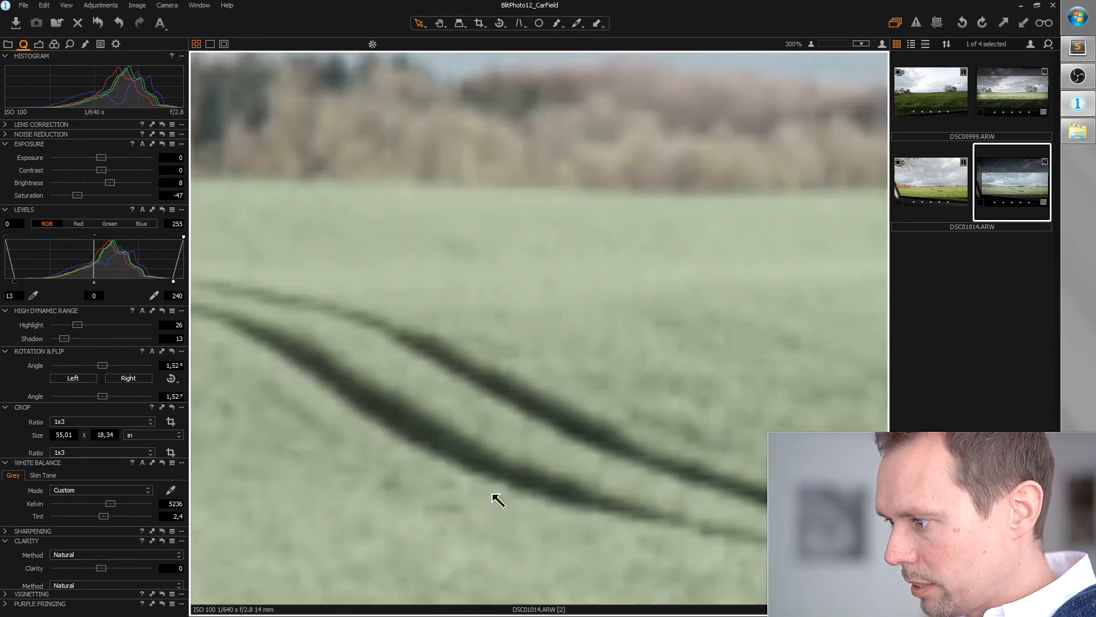
scroll(582, 453, "down", 2)
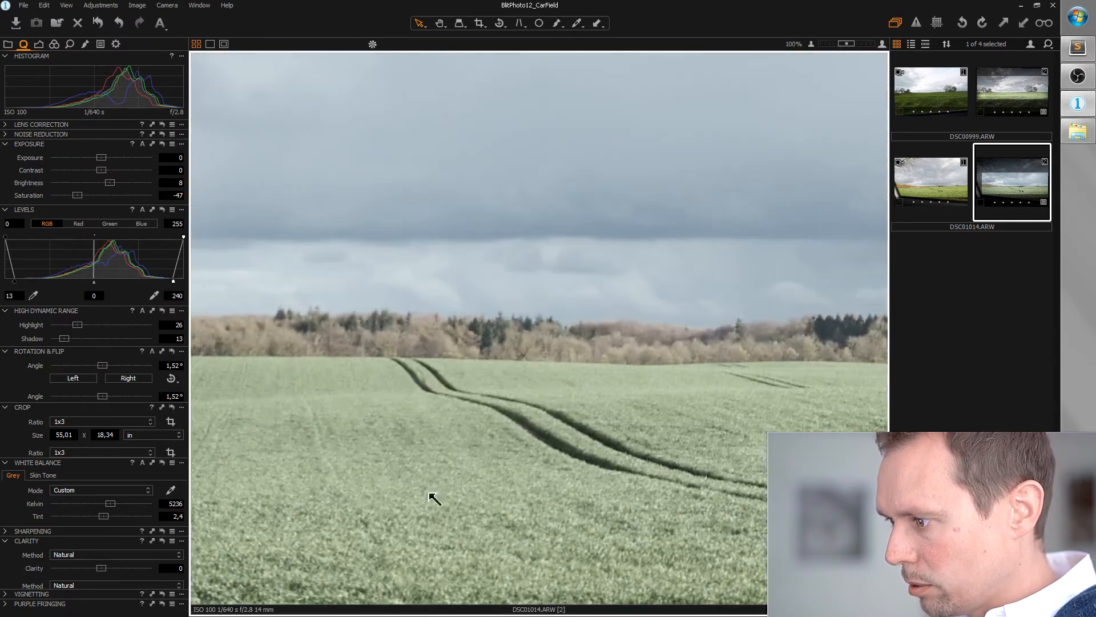
left_click(6, 531)
left_click_drag(83, 512, 56, 510)
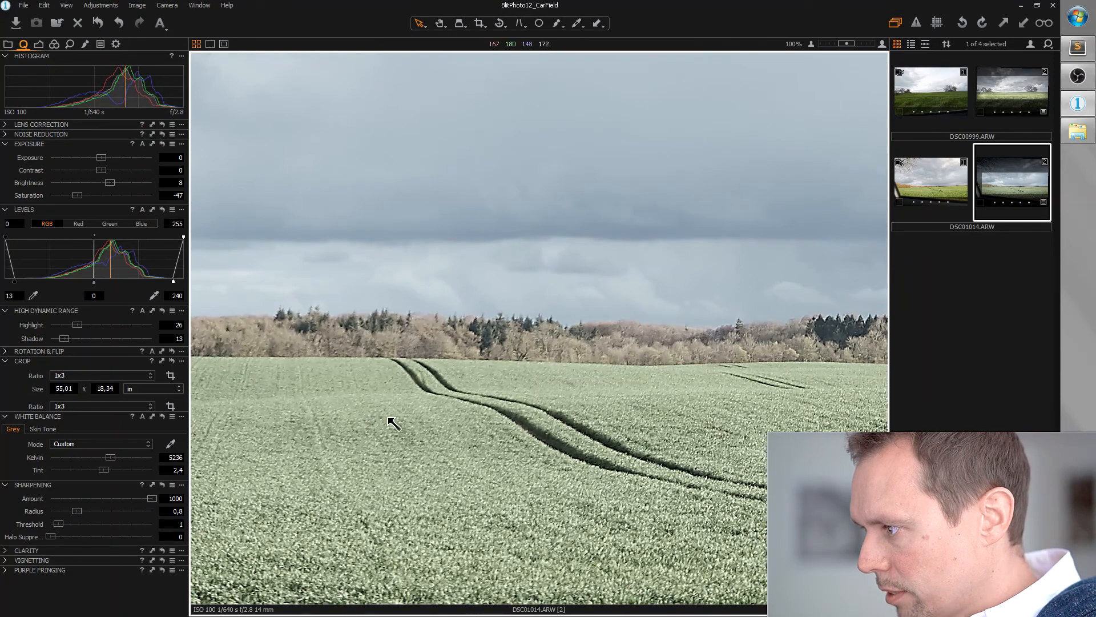
scroll(502, 405, "down", 3)
scroll(519, 418, "up", 1)
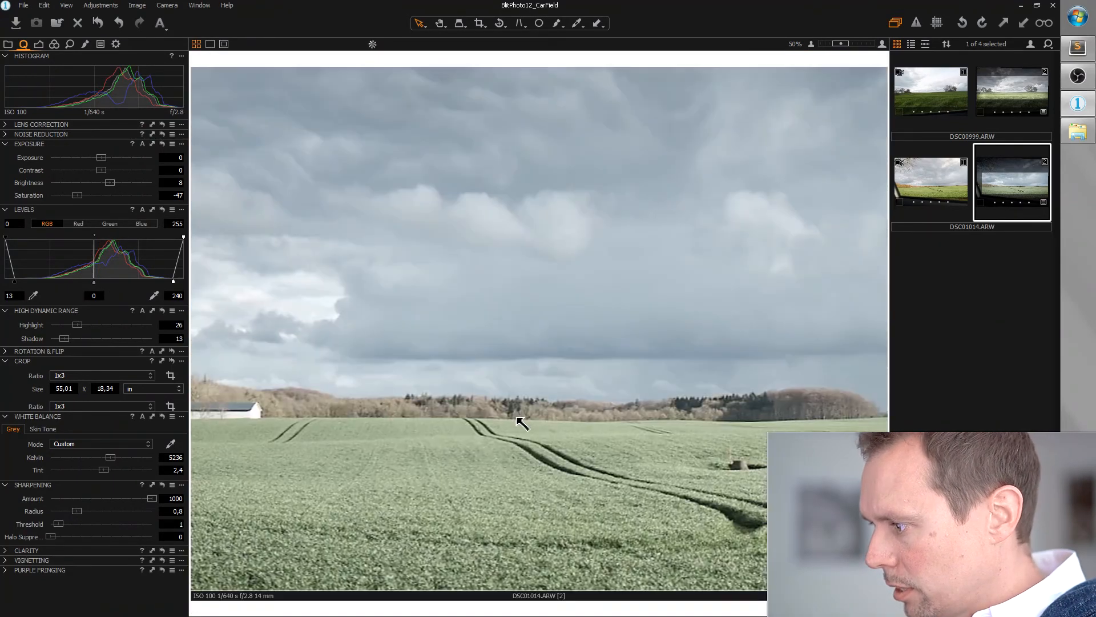
scroll(549, 480, "up", 2)
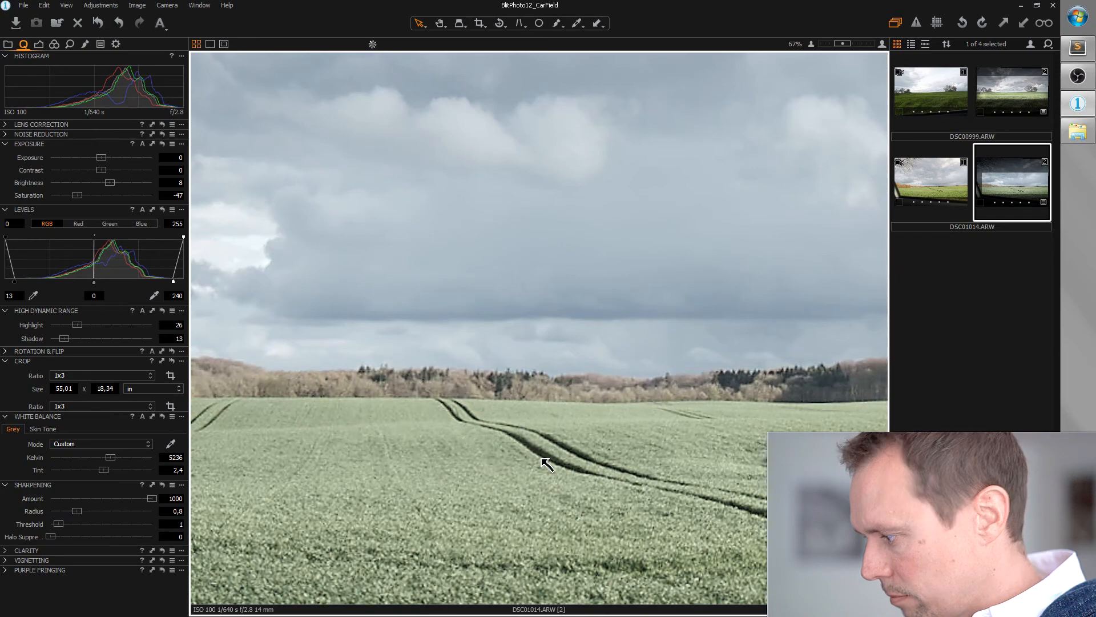
left_click_drag(49, 536, 77, 534)
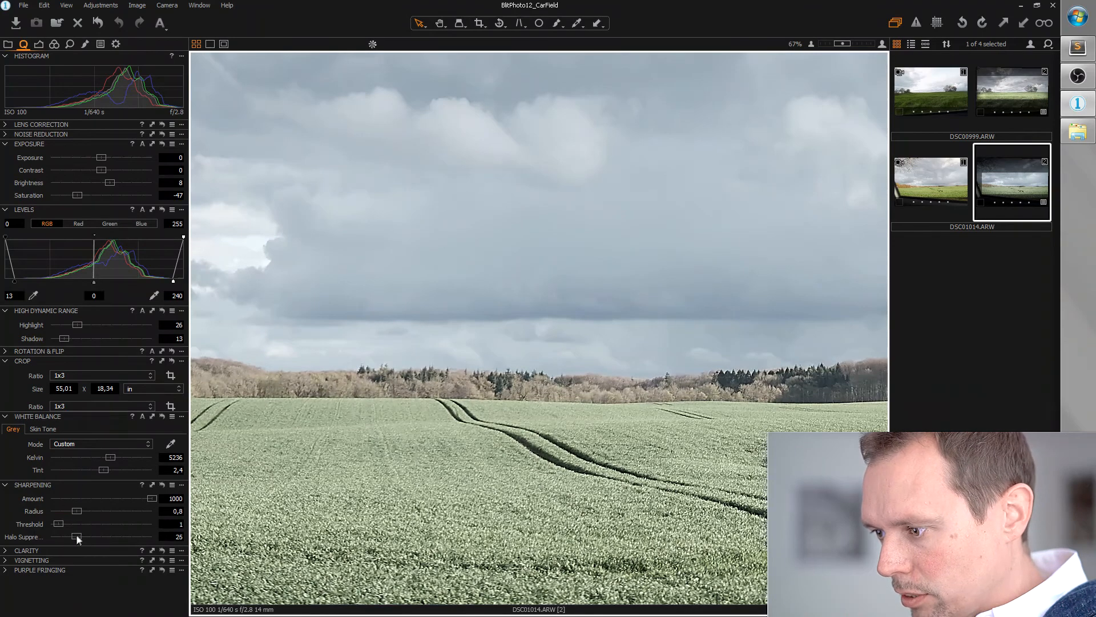
Step: Set the clarity Structure to 33 and inspect the grass and tree line at different magnifications
left_click(6, 551)
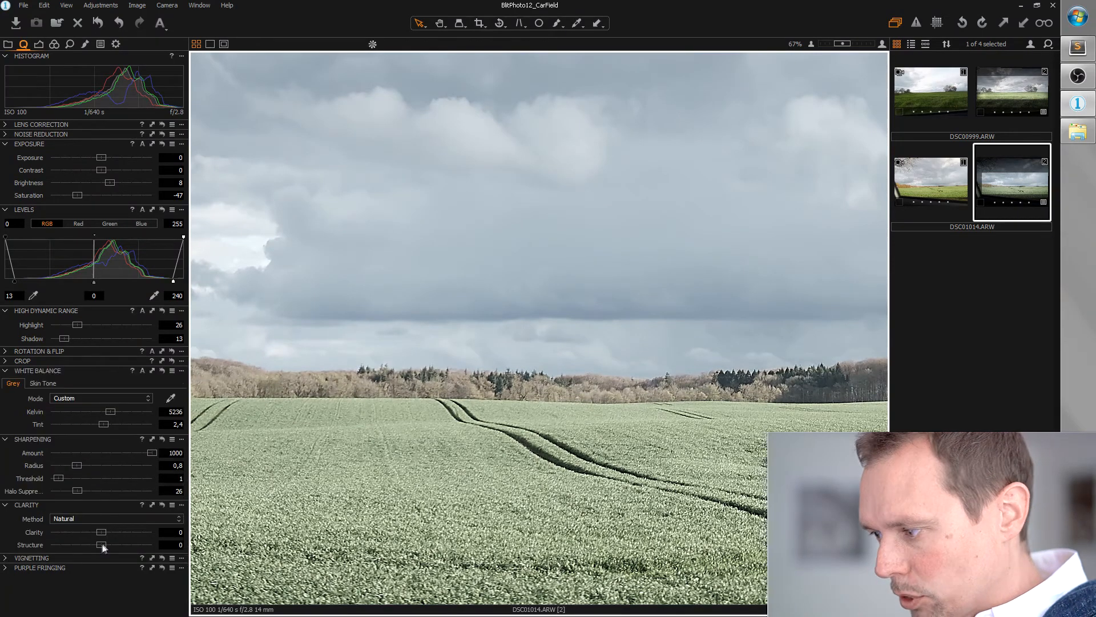
left_click_drag(102, 546, 118, 545)
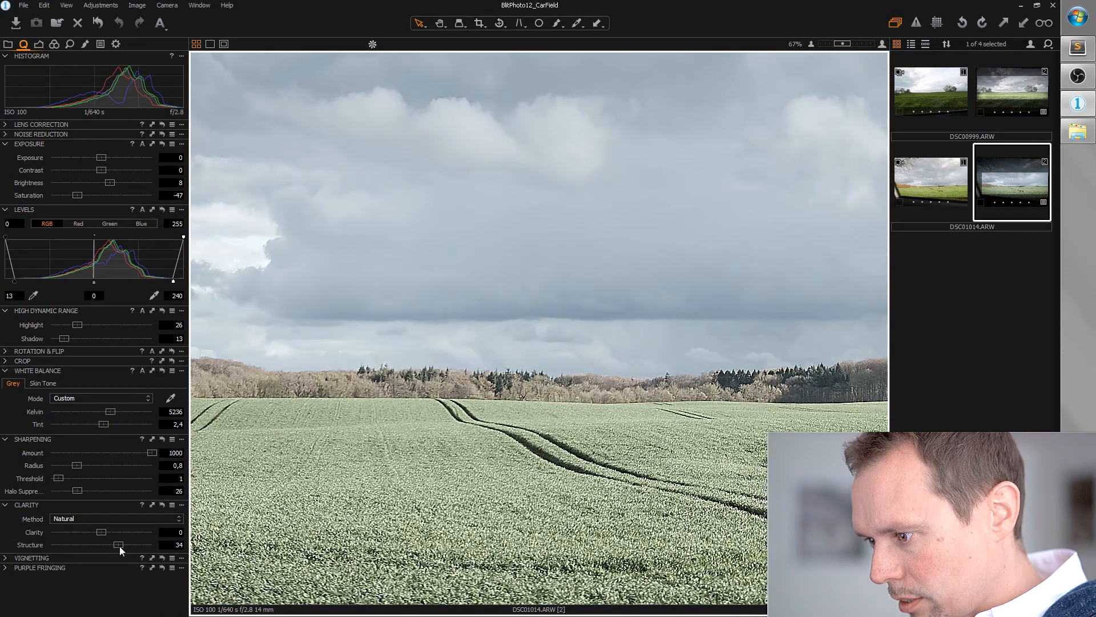
double_click(404, 454)
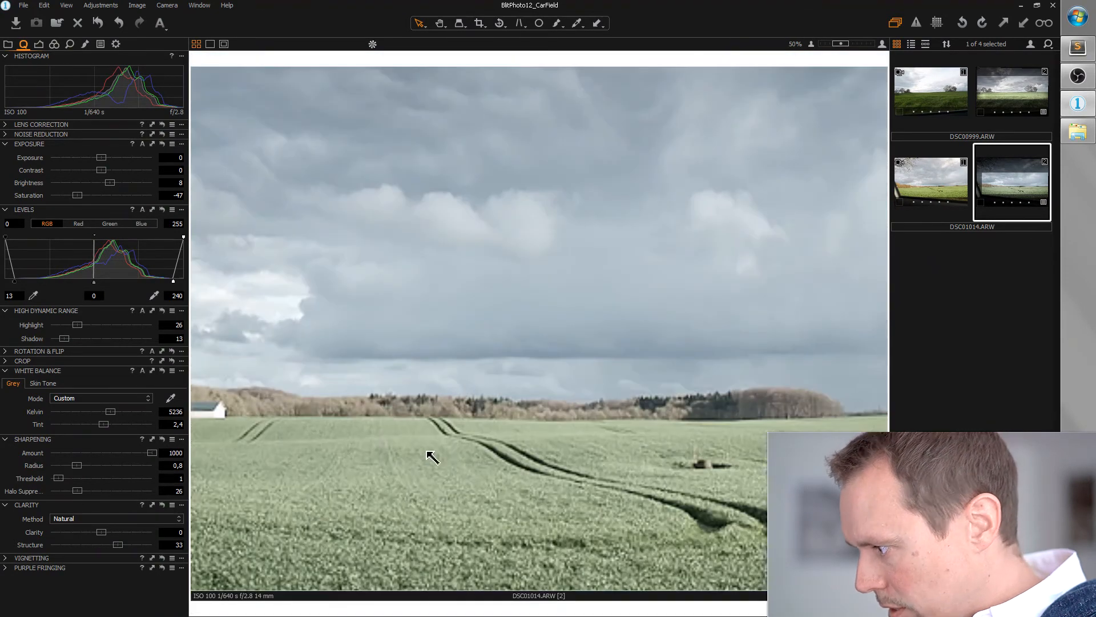
double_click(744, 567)
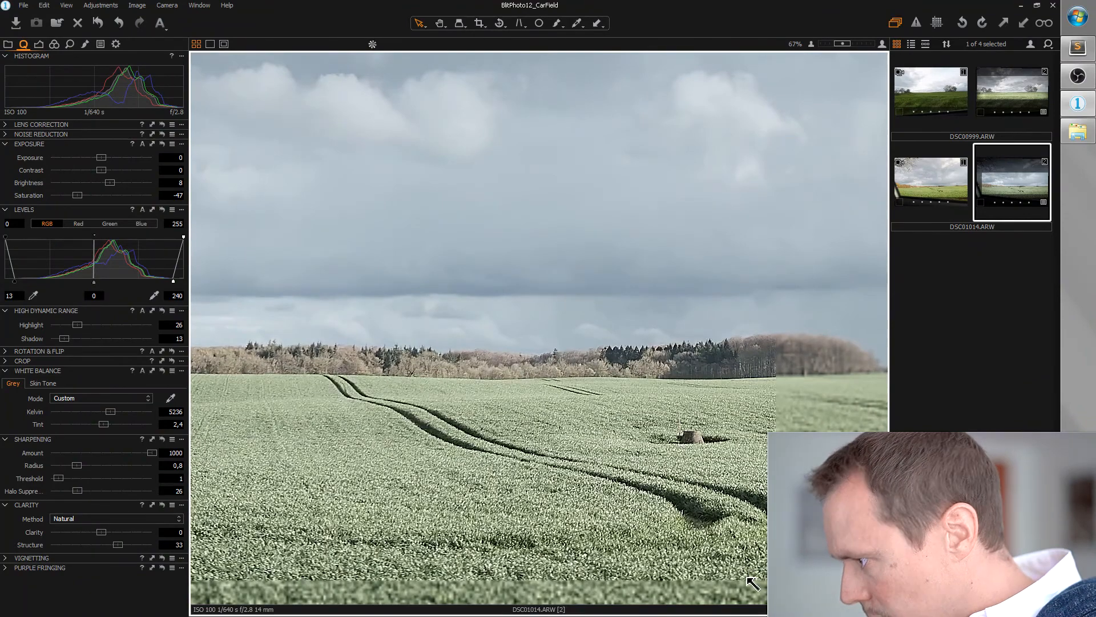
Step: Examine the sharpened grass, tractor tracks and tree line at several magnifications and in the full view
double_click(683, 535)
scroll(653, 458, "down", 1)
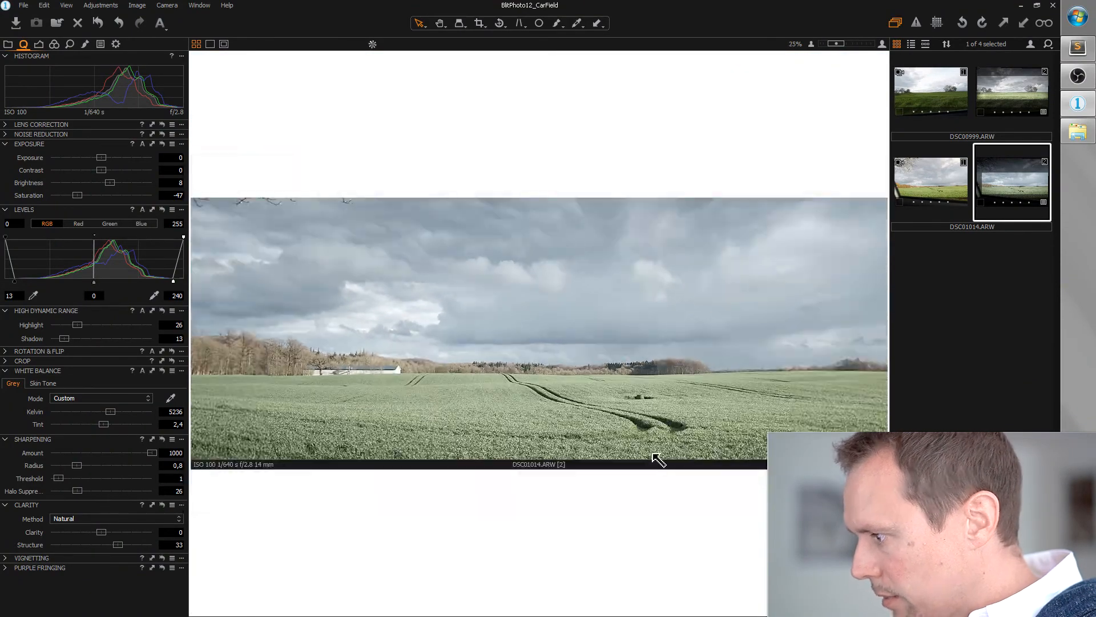
scroll(609, 430, "up", 2)
scroll(600, 451, "up", 5)
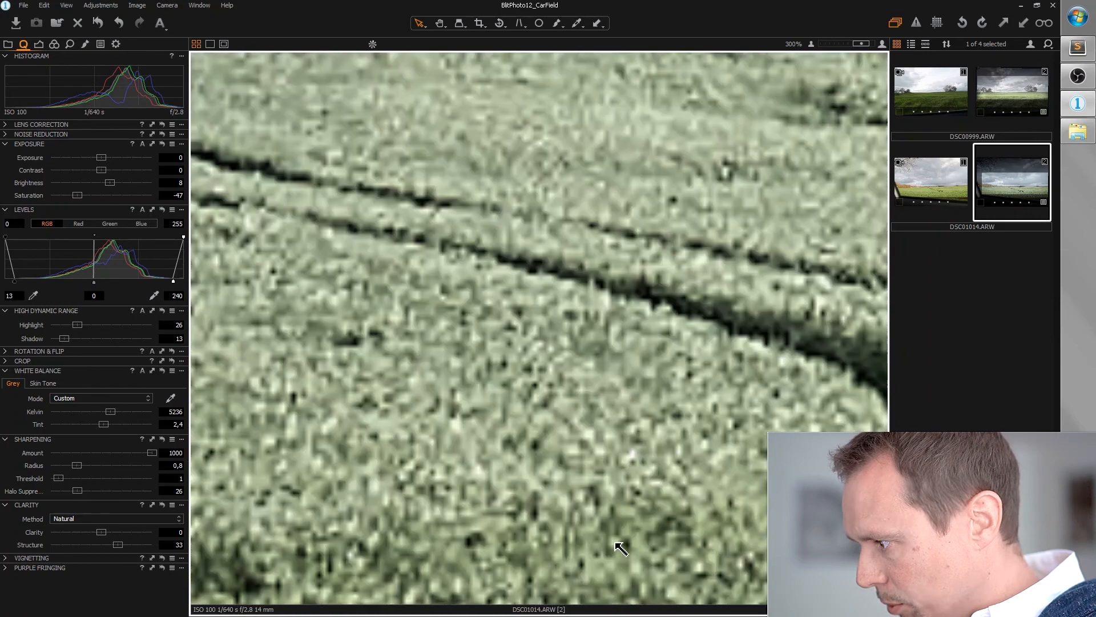
scroll(612, 491, "down", 1)
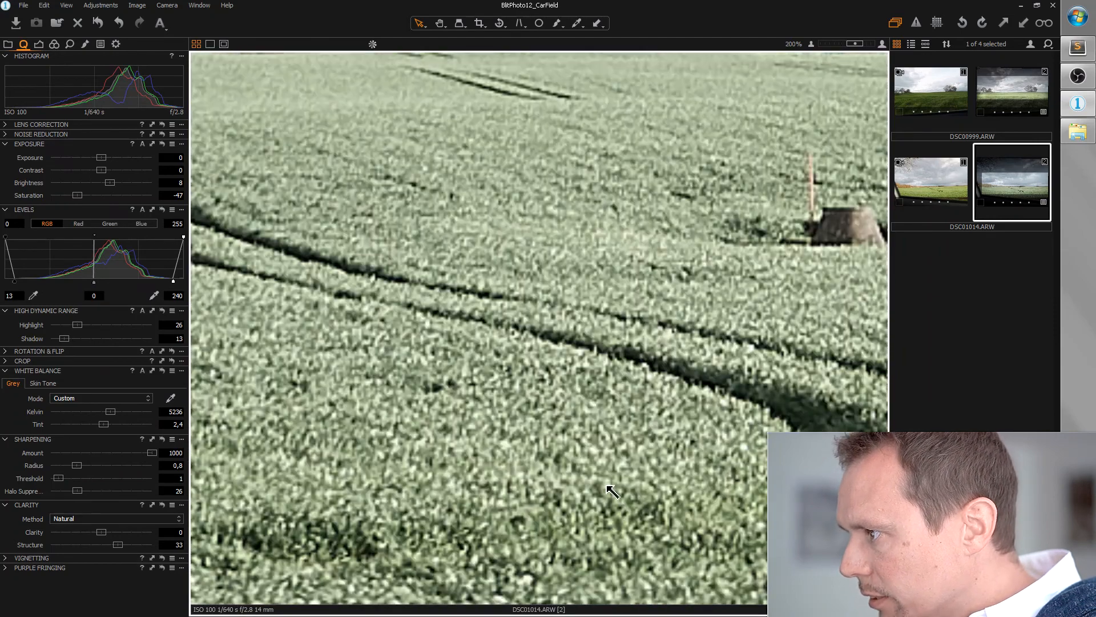
scroll(612, 491, "down", 1)
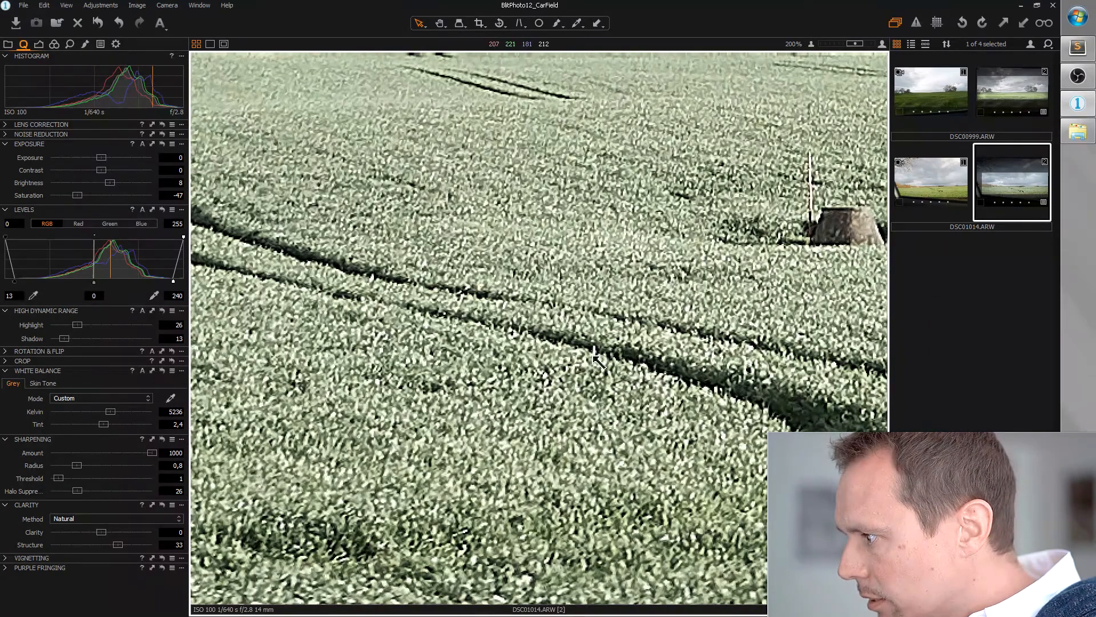
scroll(620, 355, "down", 2)
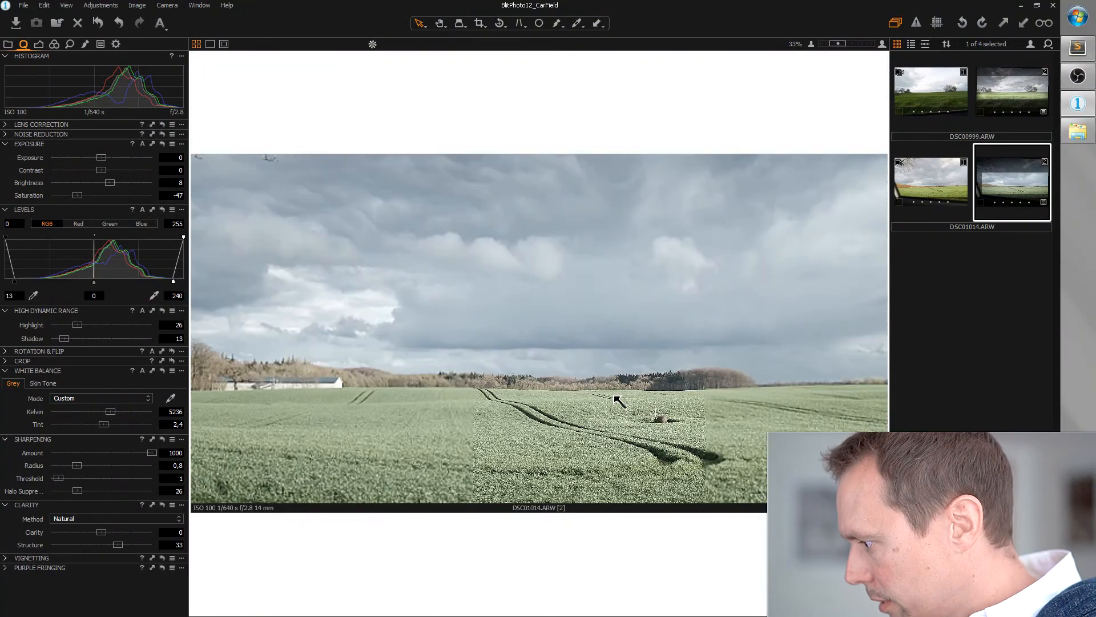
scroll(620, 398, "down", 1)
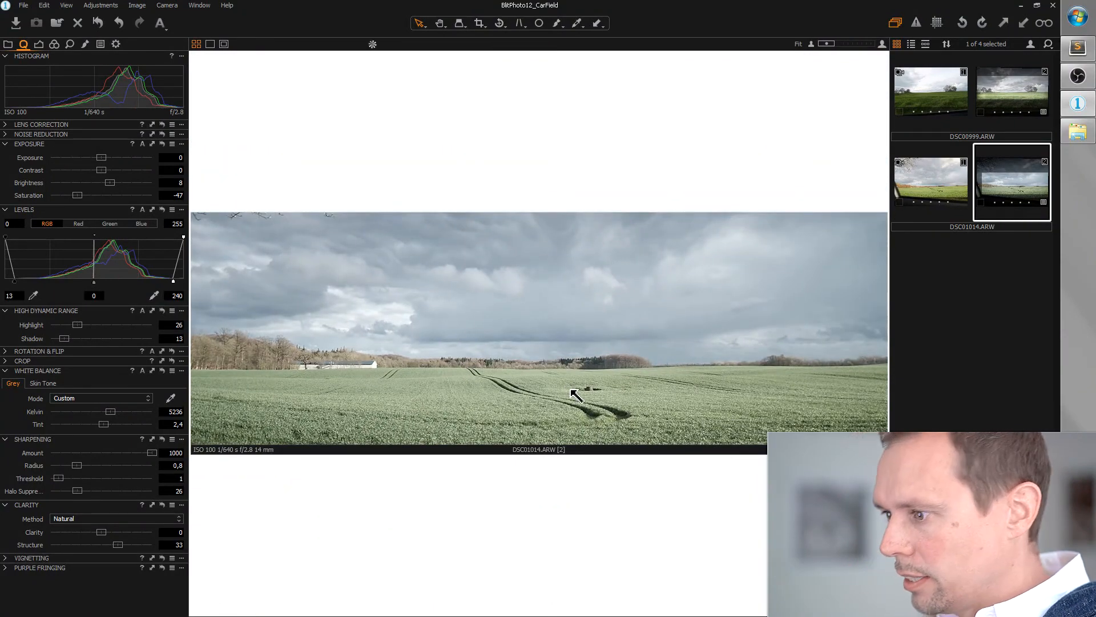
scroll(628, 385, "up", 1)
scroll(631, 384, "down", 1)
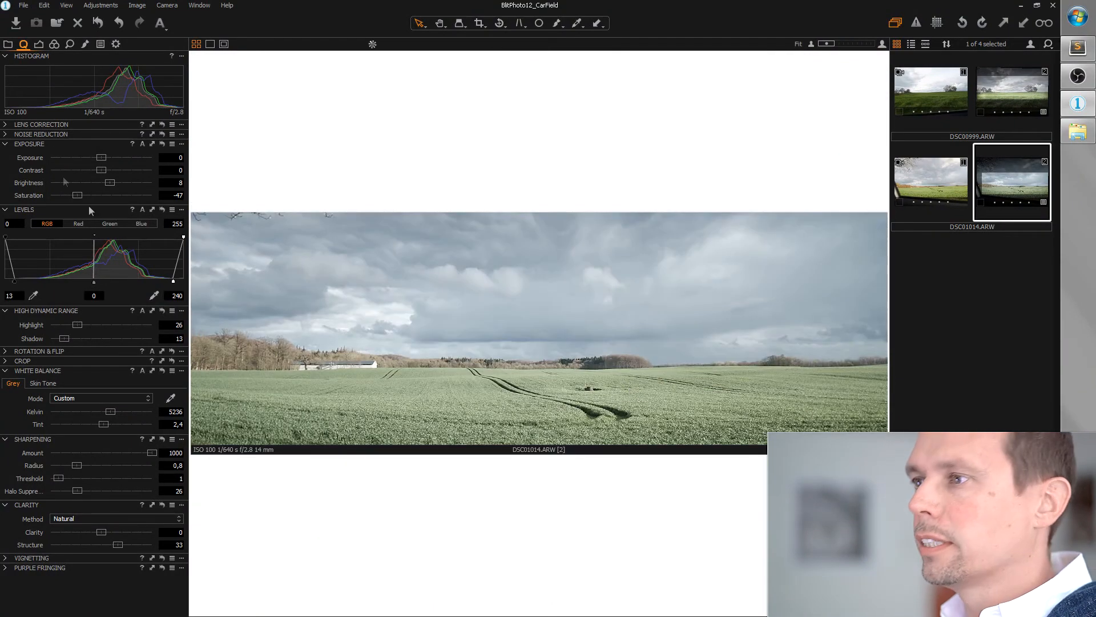
Step: Darken the sky on a new adjustment layer with a gradient mask fading towards the horizon and brightness -19
left_click(85, 44)
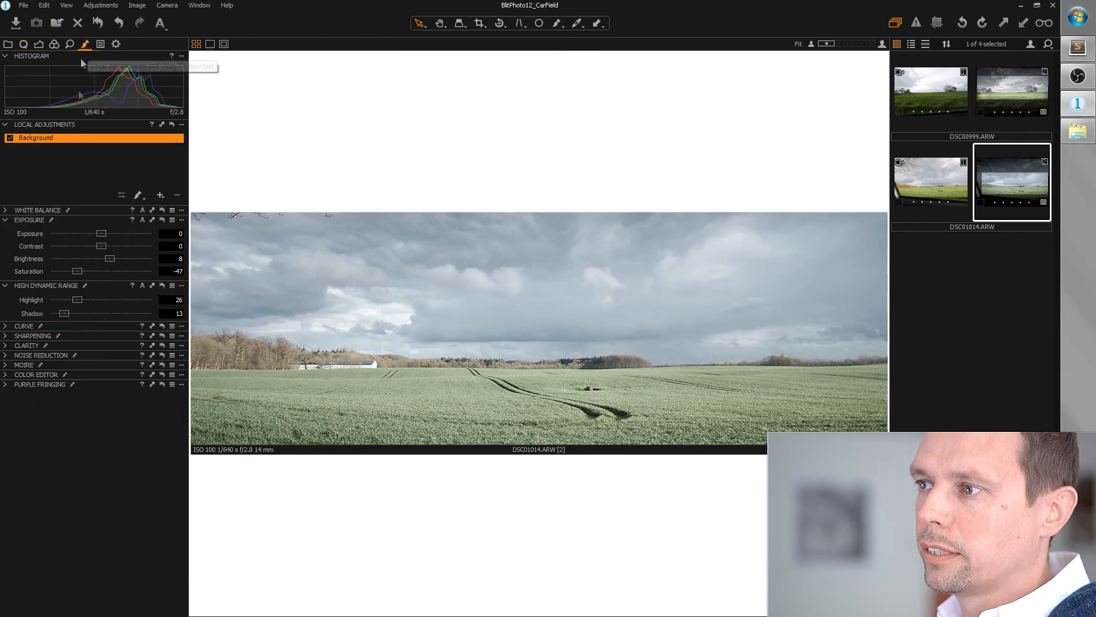
left_click(161, 196)
left_click(139, 194)
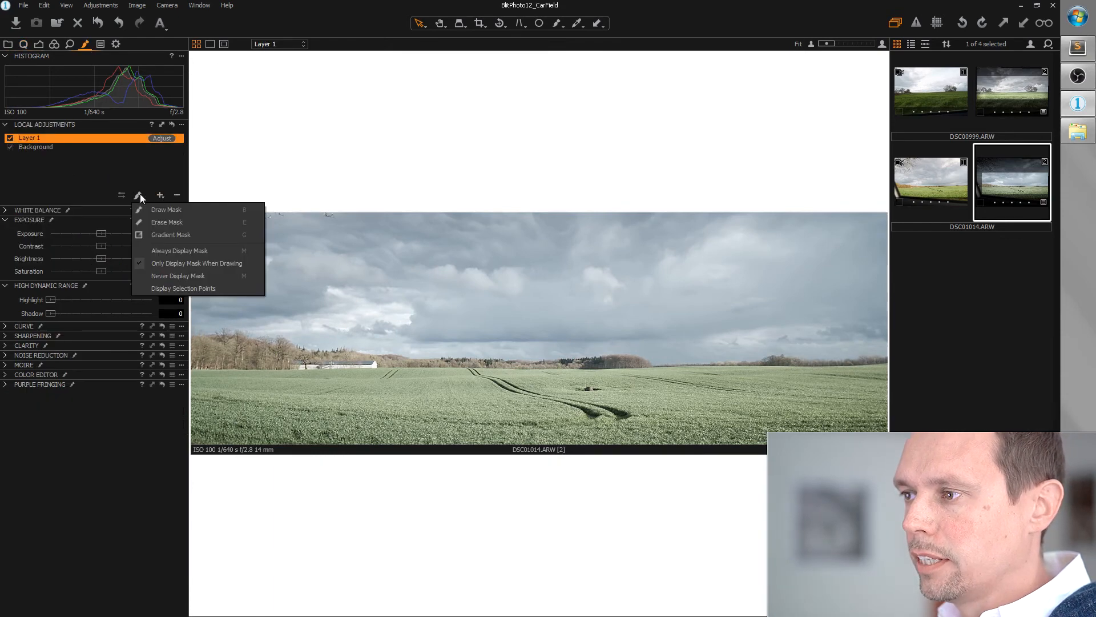
left_click(173, 235)
left_click_drag(397, 214, 414, 358)
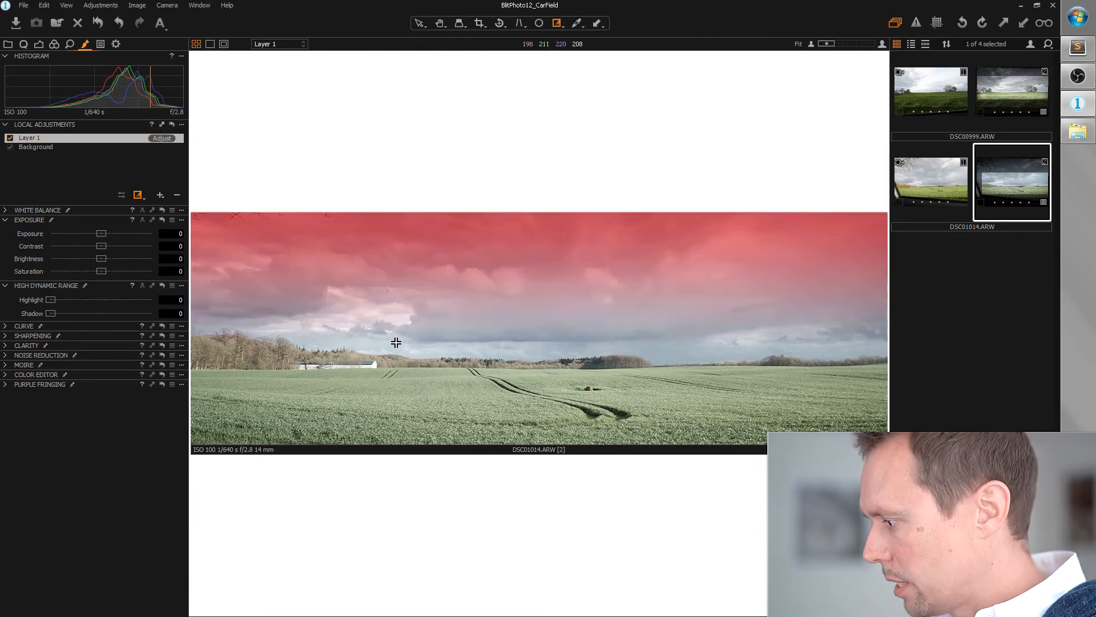
left_click_drag(102, 258, 86, 262)
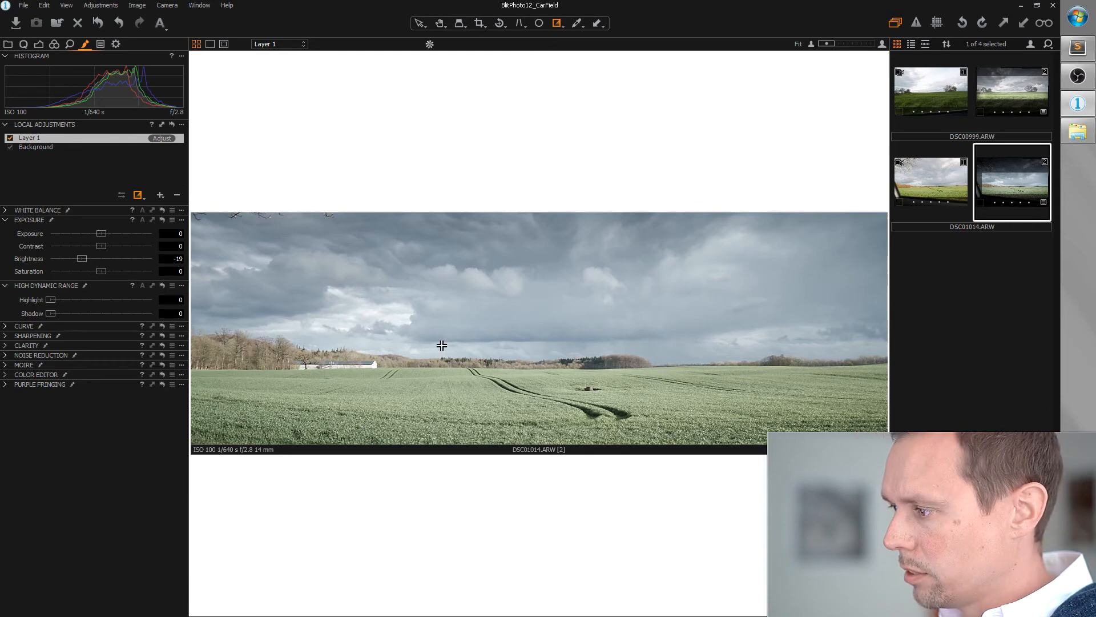
Step: Brighten the green field on a second adjustment layer with a brushed mask and exposure 1.57
left_click(161, 196)
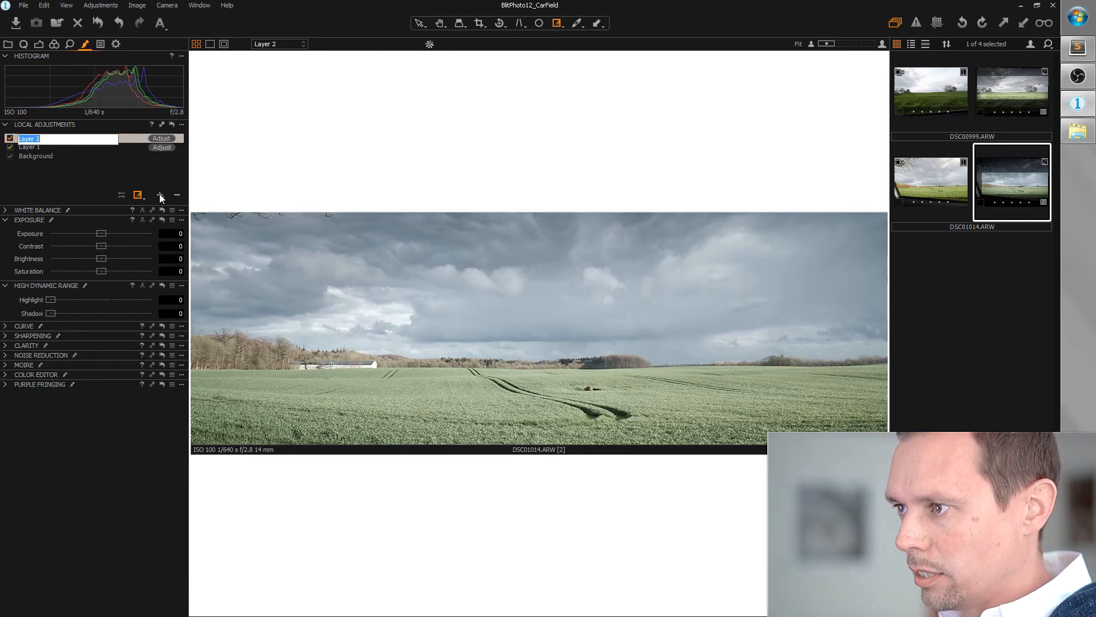
key("Return")
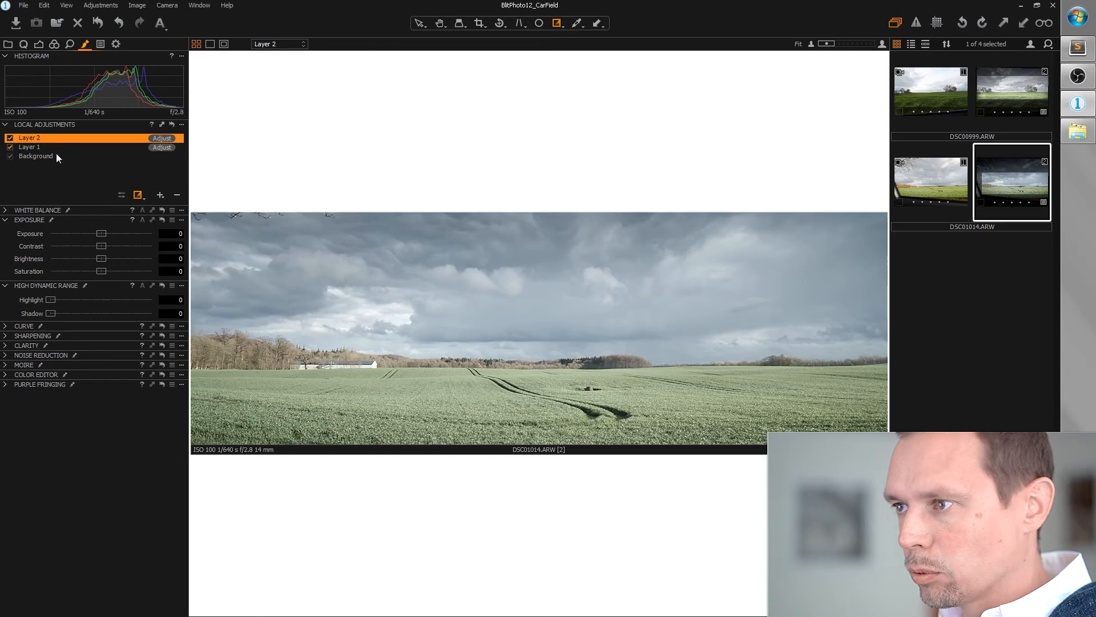
left_click(139, 195)
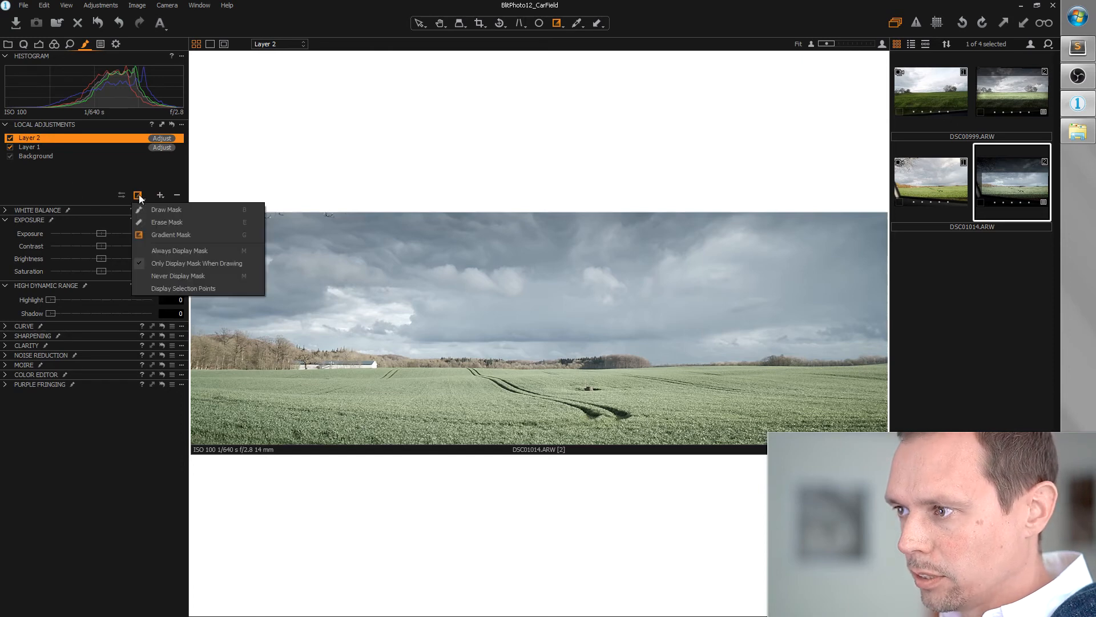
left_click(166, 220)
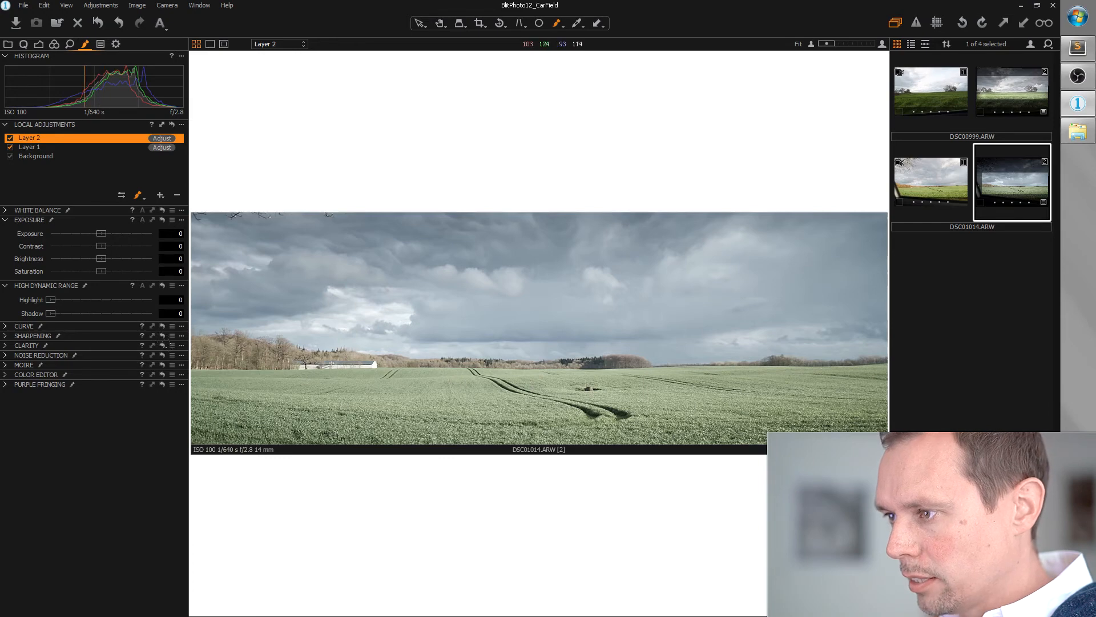
left_click_drag(104, 236, 154, 234)
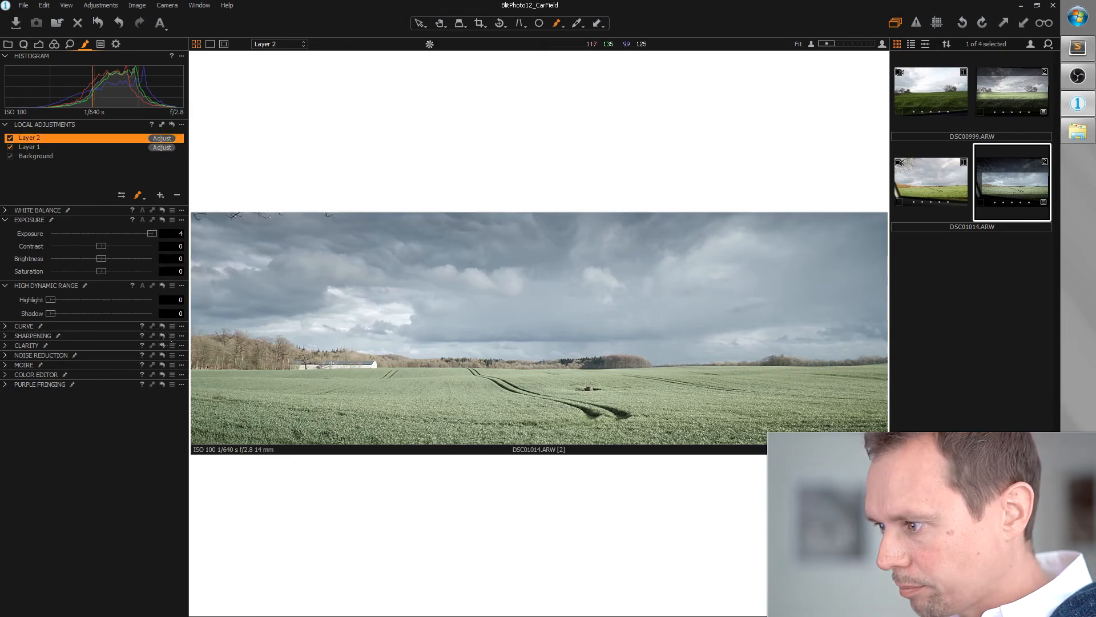
left_click(780, 338)
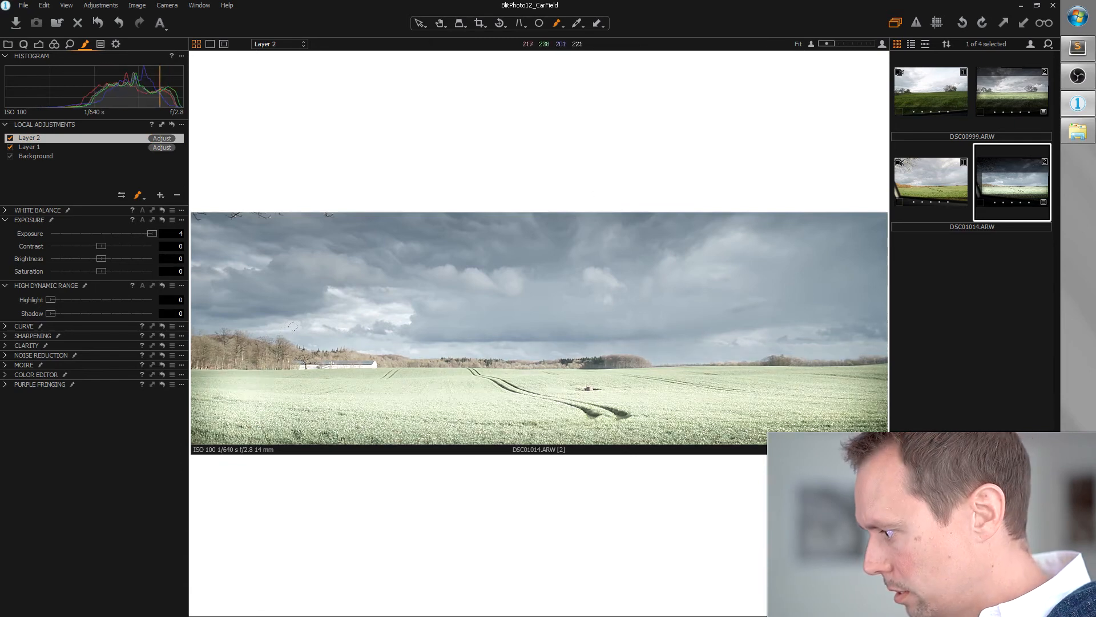
left_click_drag(150, 237, 118, 238)
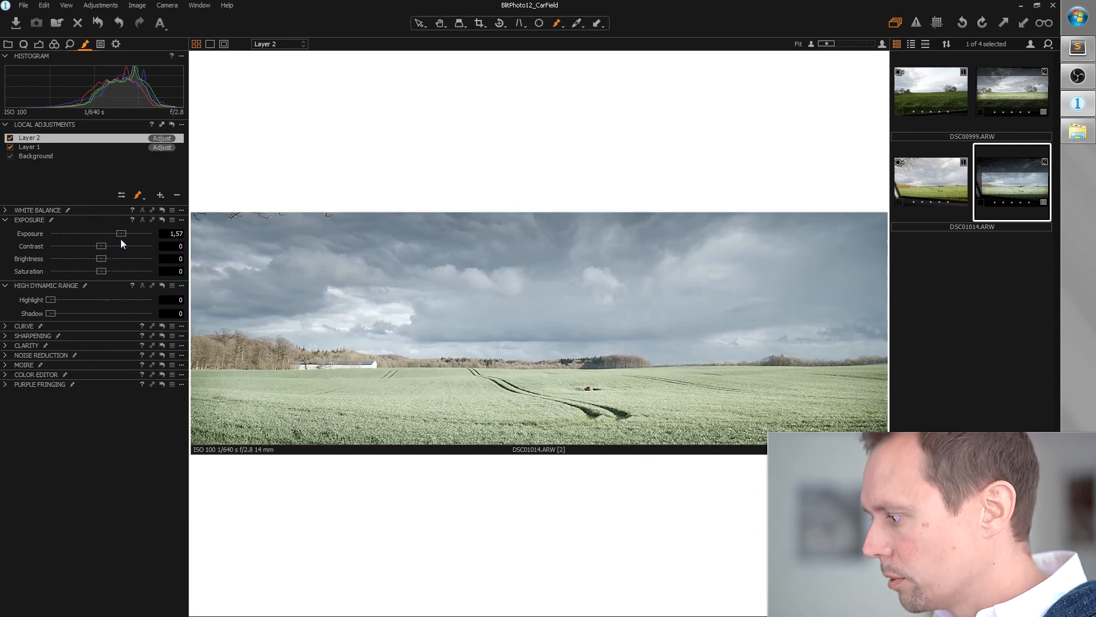
key("v")
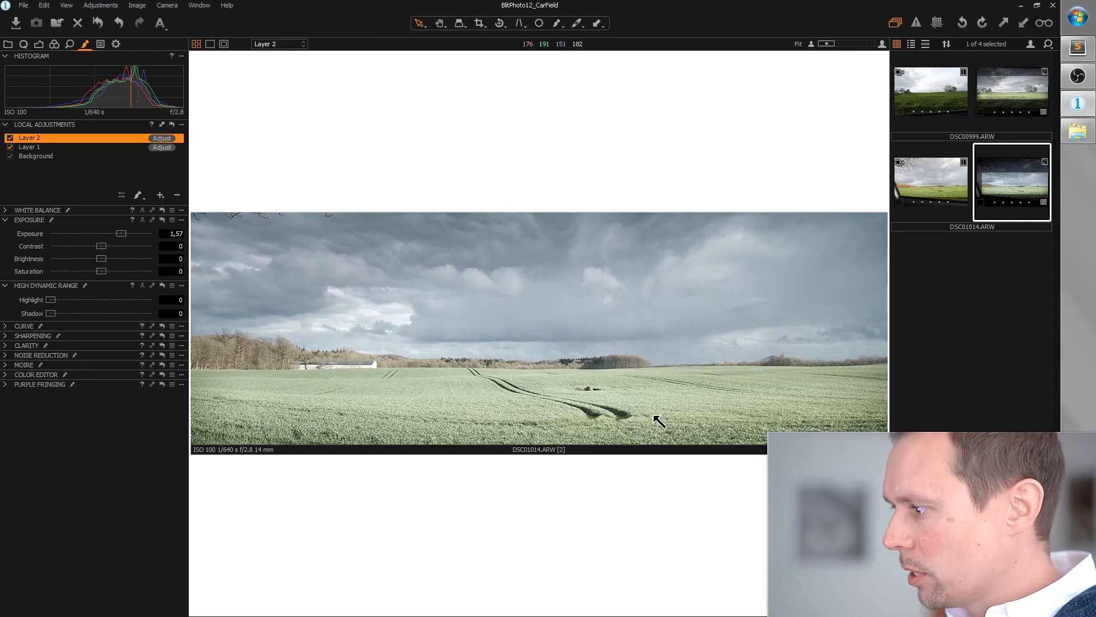
Step: Add a third layer of type Clone and paint out the pole and concrete block in the field using nearby grass
scroll(592, 394, "up", 3)
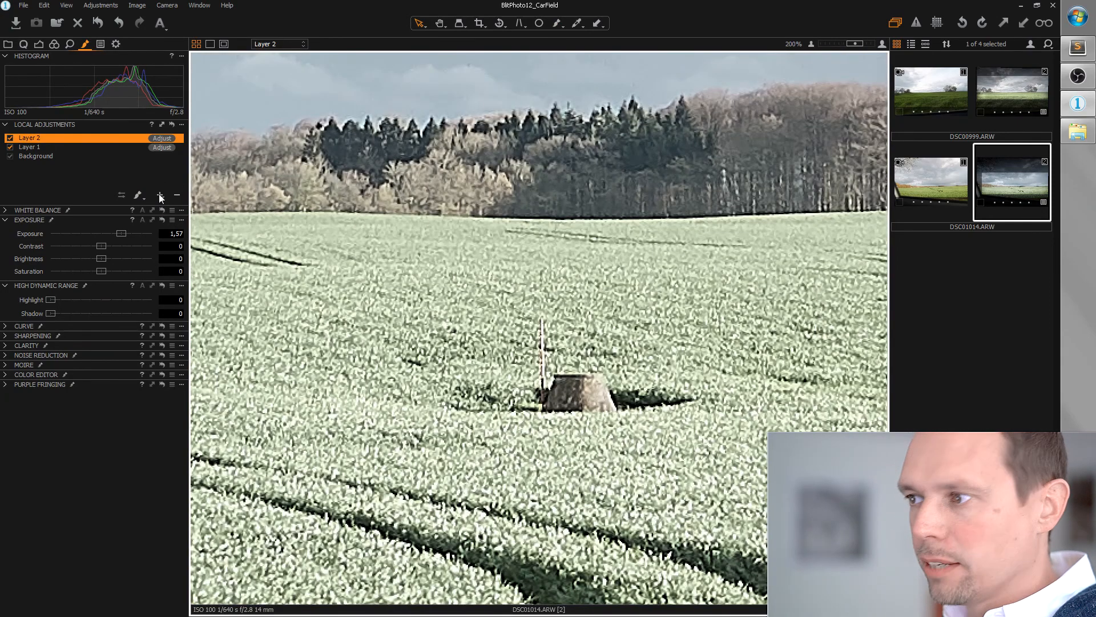
left_click(160, 196)
key("Return")
left_click(158, 139)
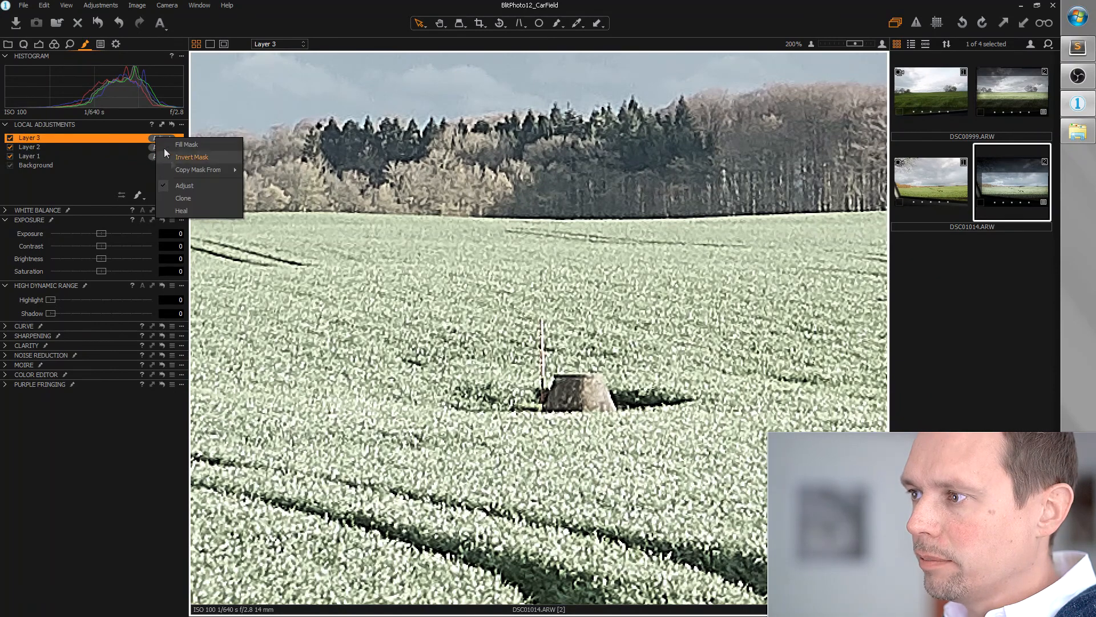
left_click(191, 201)
left_click(138, 195)
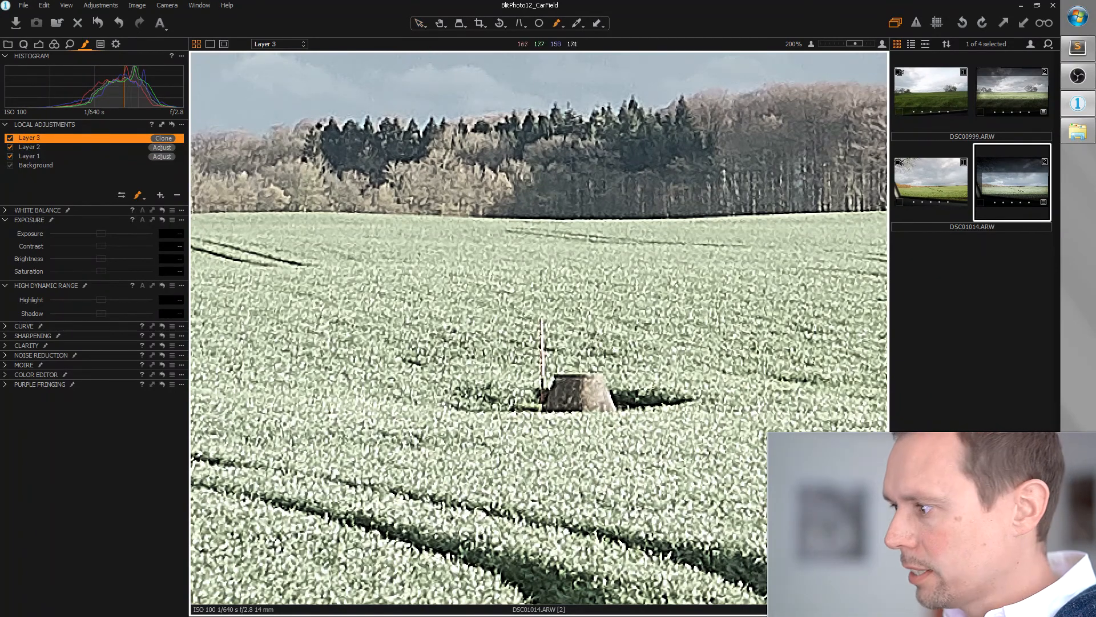
left_click(536, 342)
mouse_move(548, 394)
left_mouse_down()
mouse_move(674, 400)
mouse_move(462, 396)
left_mouse_up()
key("ctrl+0")
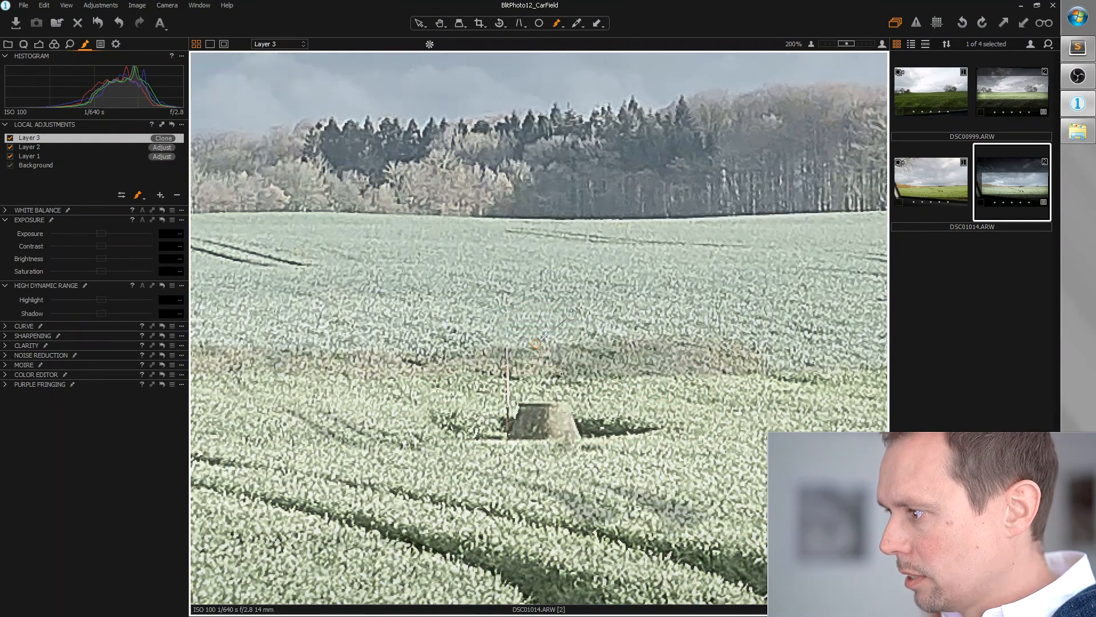
Step: Inspect the retouched field and change the third layer's type from Clone to Heal
scroll(686, 423, "up", 1)
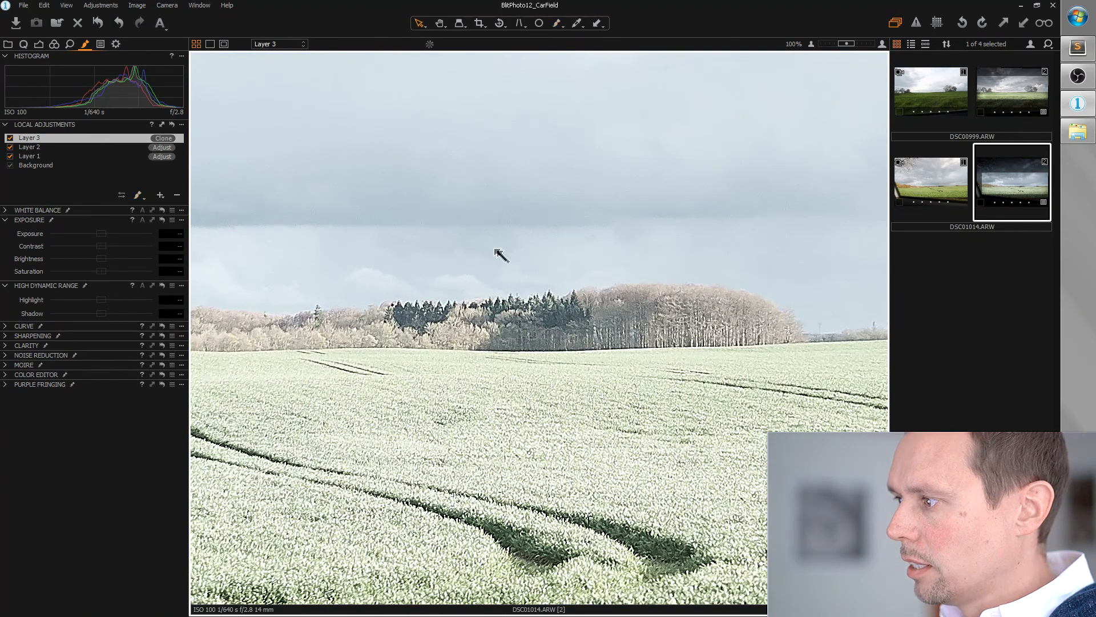
double_click(498, 250)
scroll(587, 394, "up", 2)
right_click(160, 138)
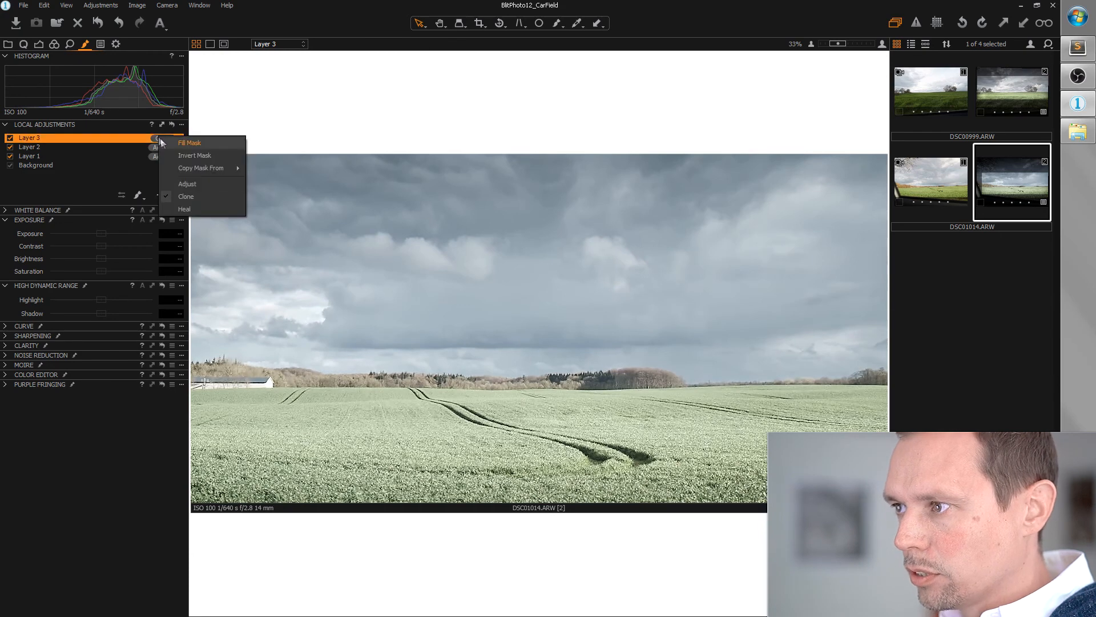
left_click(195, 206)
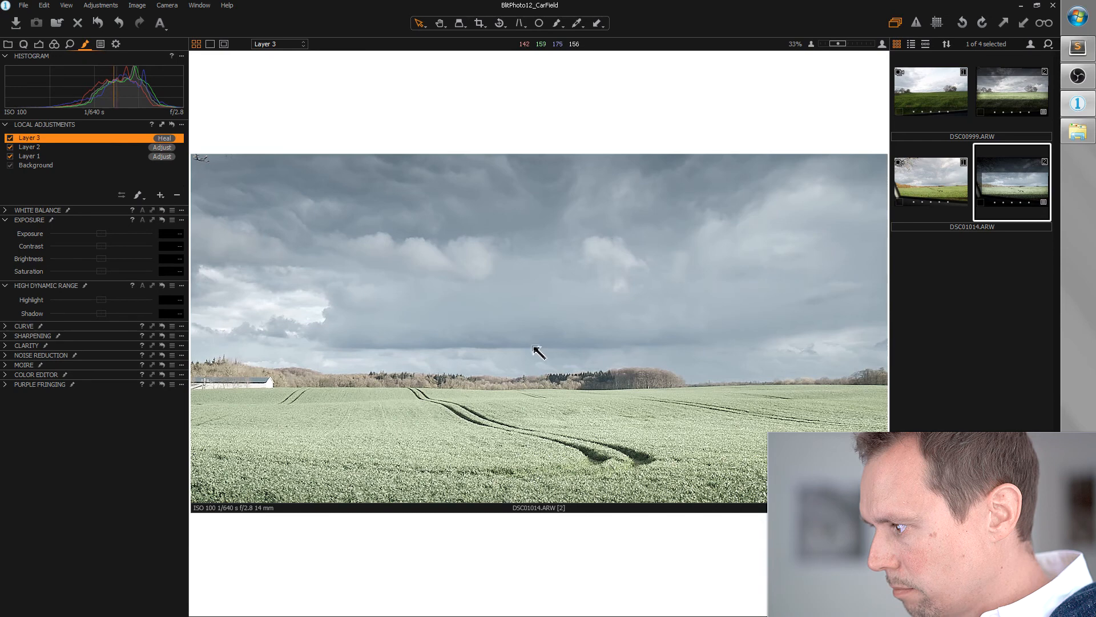
Step: Compare the original tractor-track field photo with its edited variant in the full view
scroll(648, 426, "down", 2)
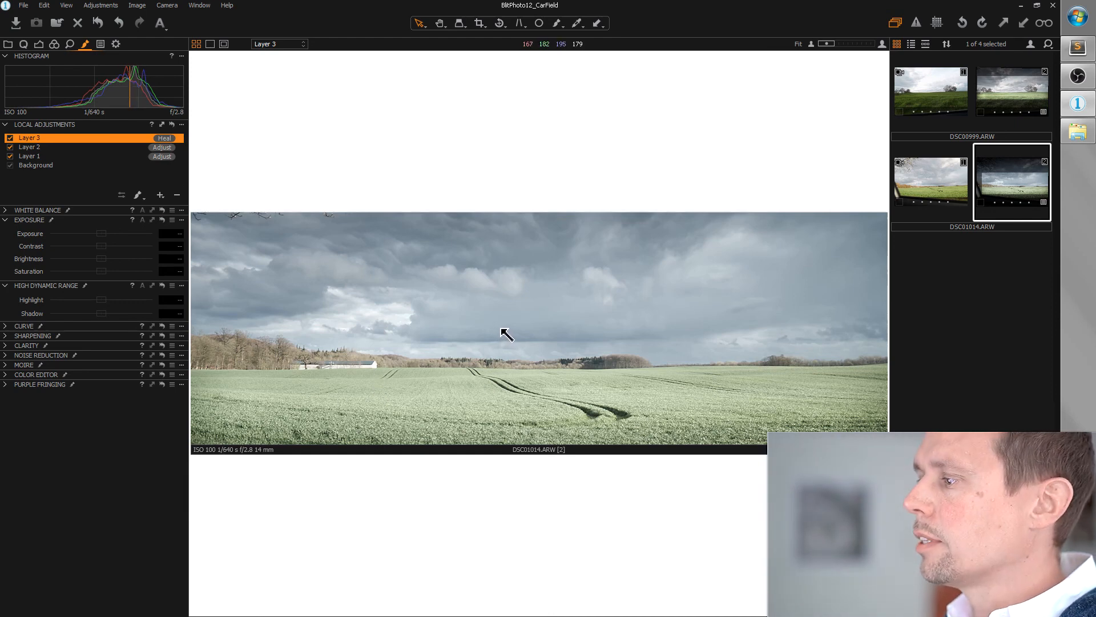
left_click(940, 191)
left_click(1022, 198)
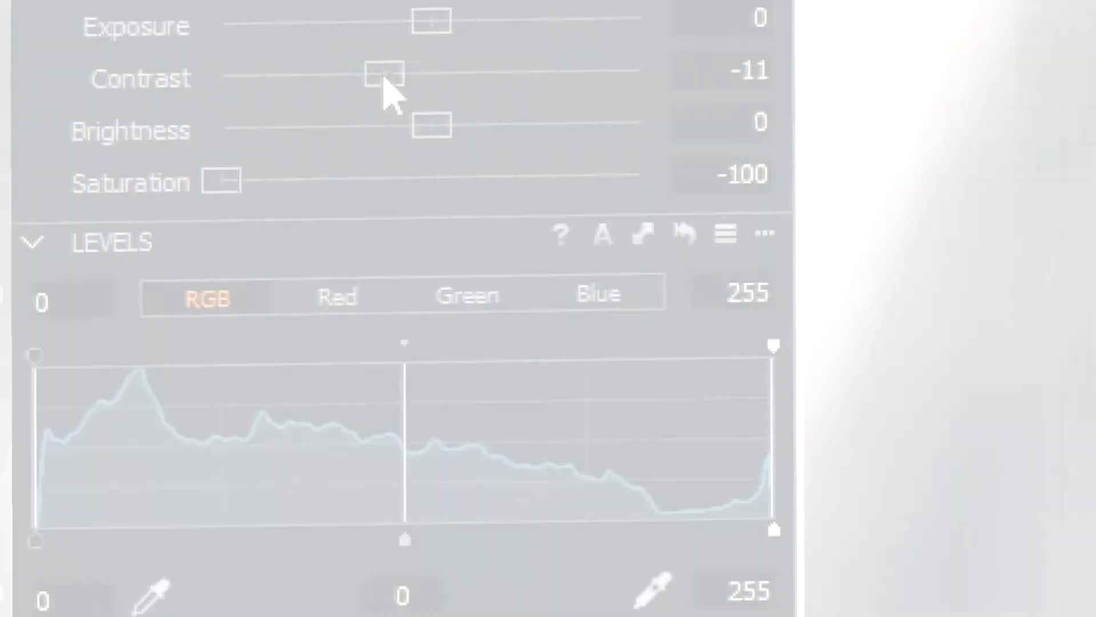
left_click_drag(386, 90, 331, 94)
left_click_drag(431, 125, 457, 166)
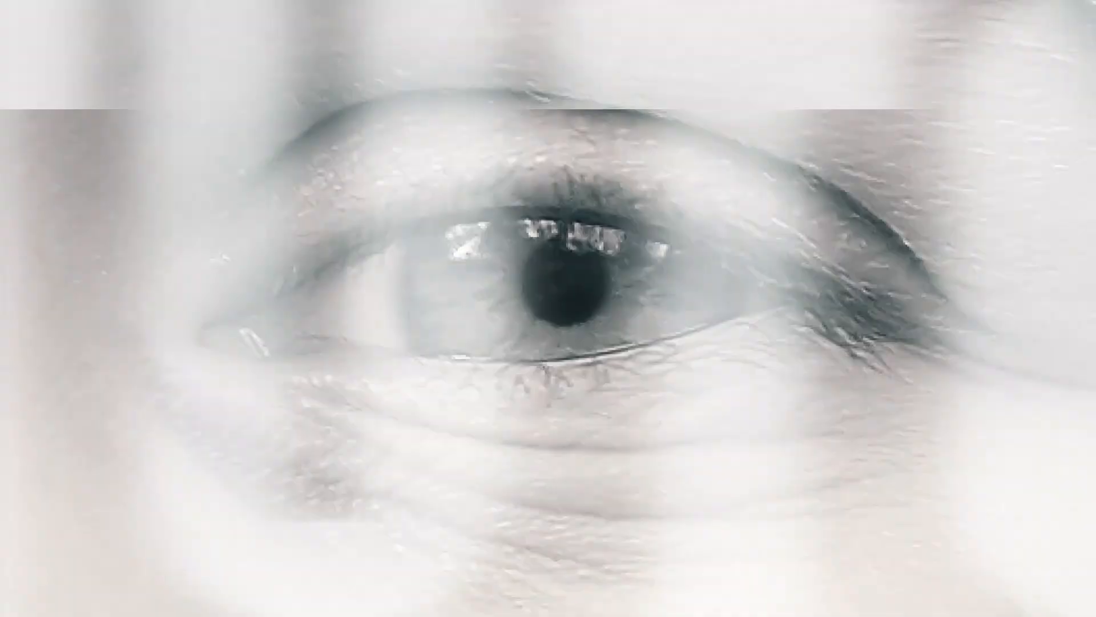